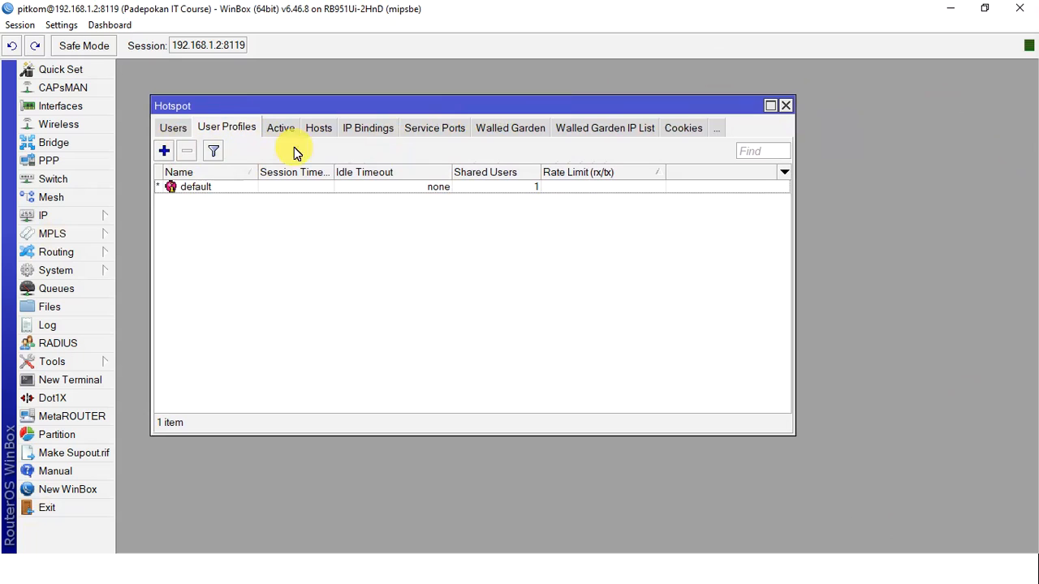
# Reopen the IP Hotspot settings and add a user profile named pimpinan with 3 shared users
pyautogui.click(785, 105)
pyautogui.click(95, 216)
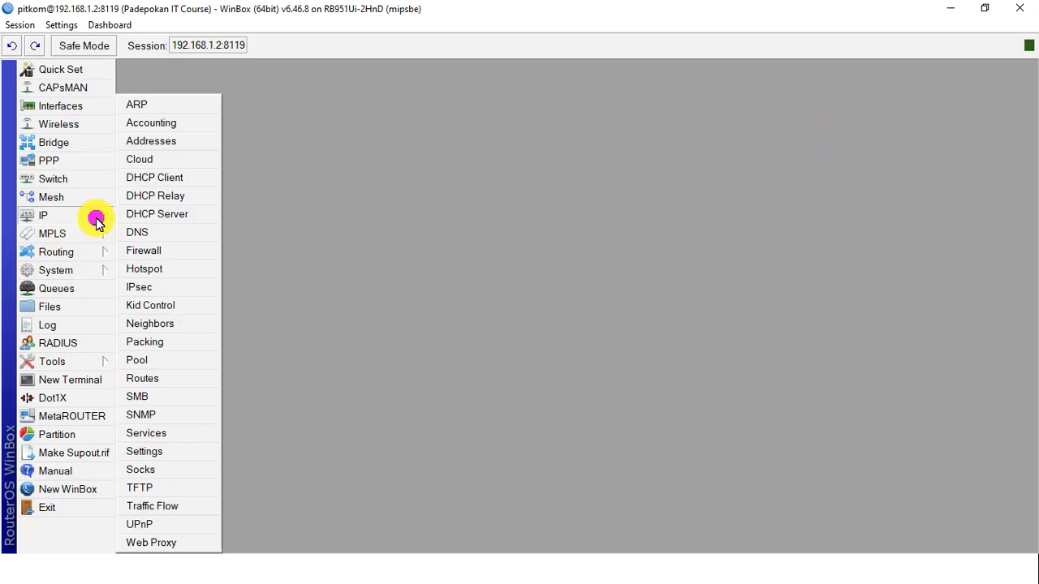
pyautogui.click(212, 271)
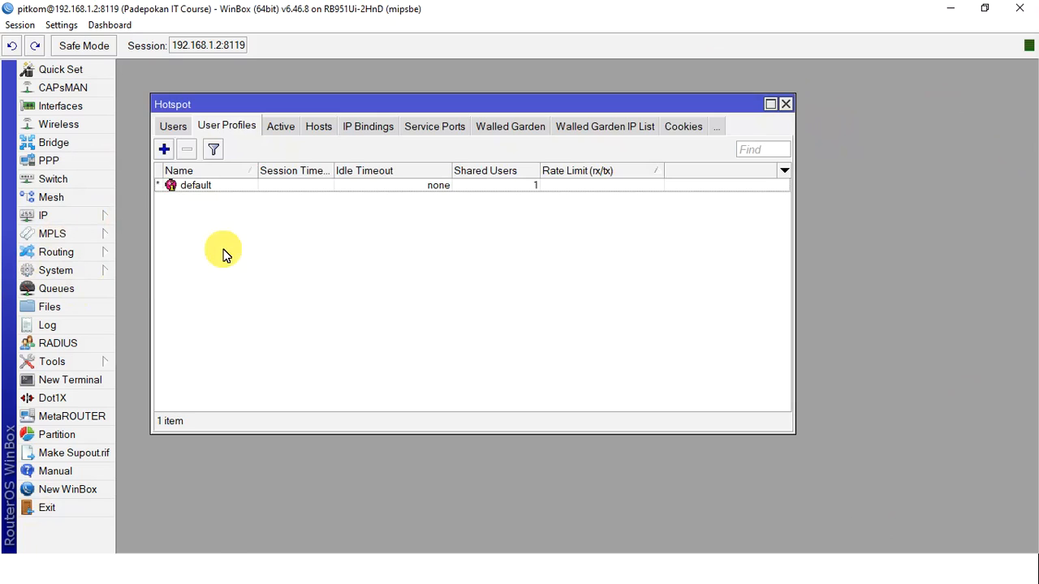
pyautogui.click(164, 149)
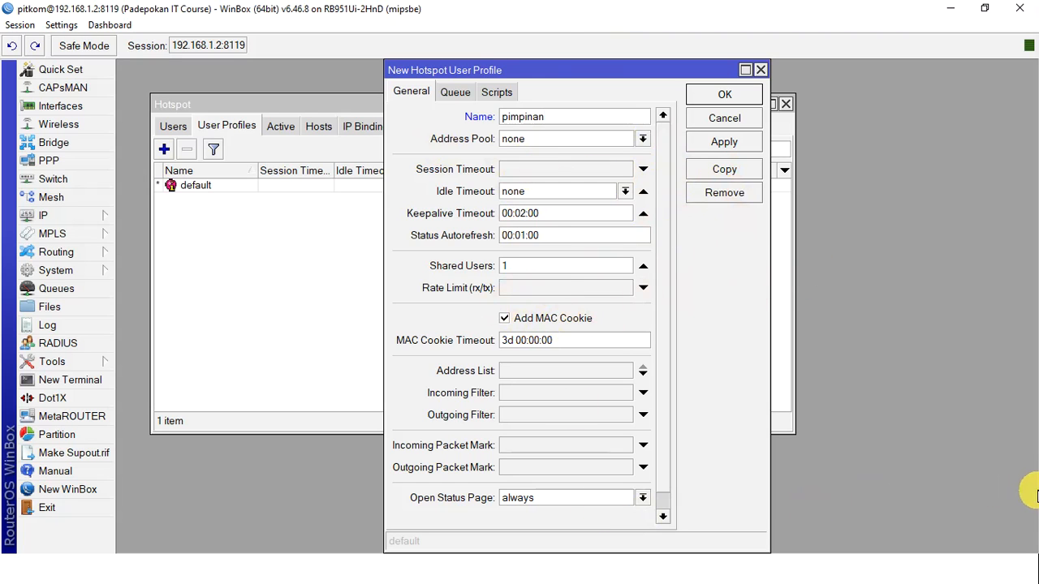
pyautogui.doubleClick(507, 265)
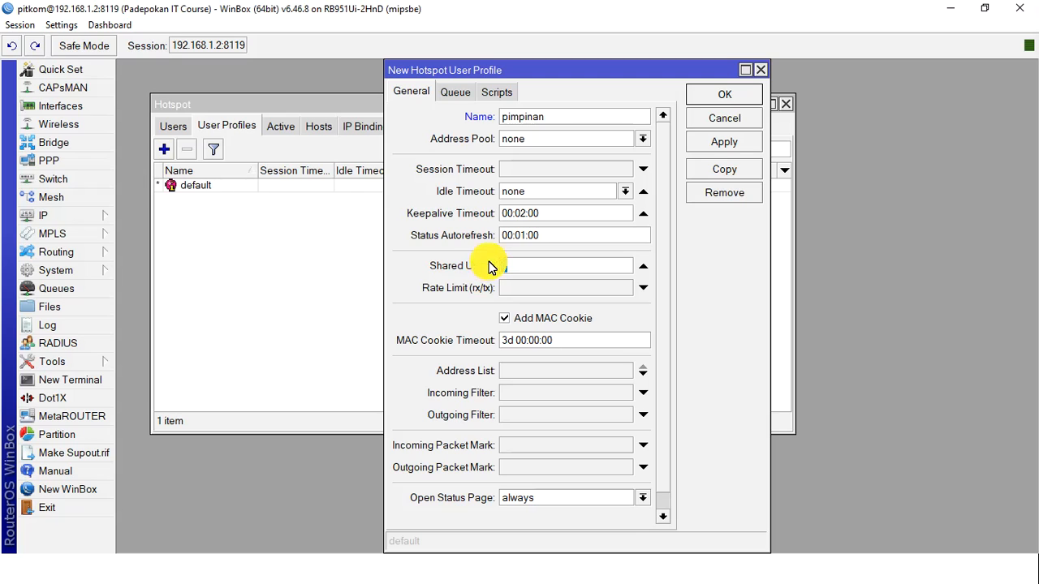
pyautogui.write('3')
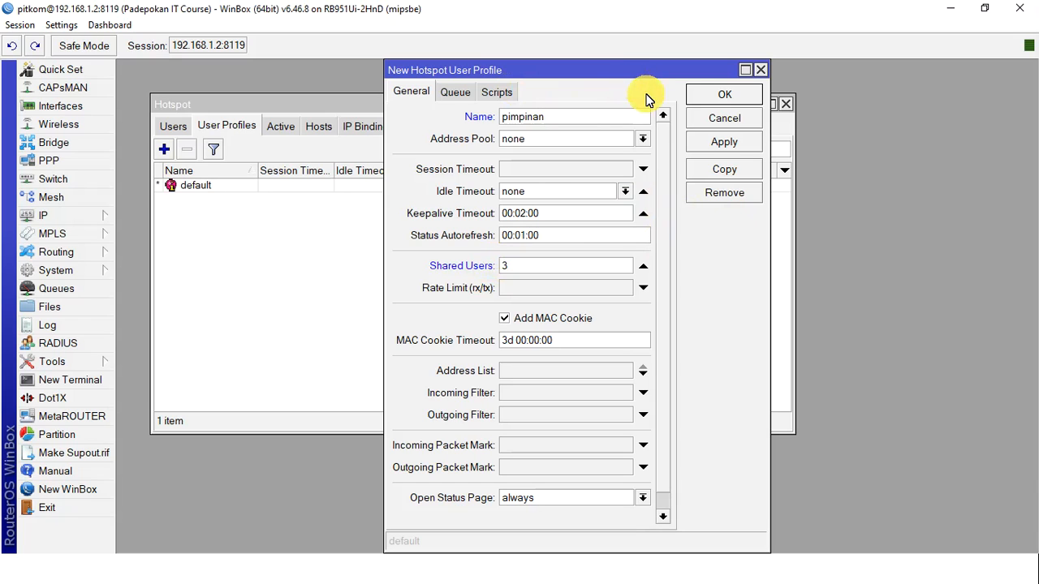
pyautogui.click(732, 150)
pyautogui.click(730, 142)
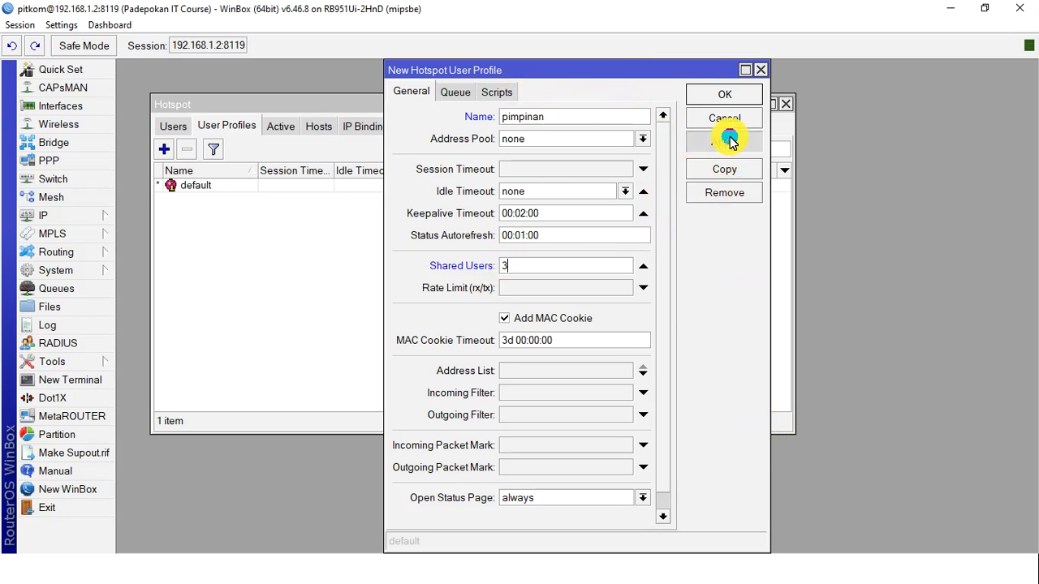
pyautogui.click(722, 96)
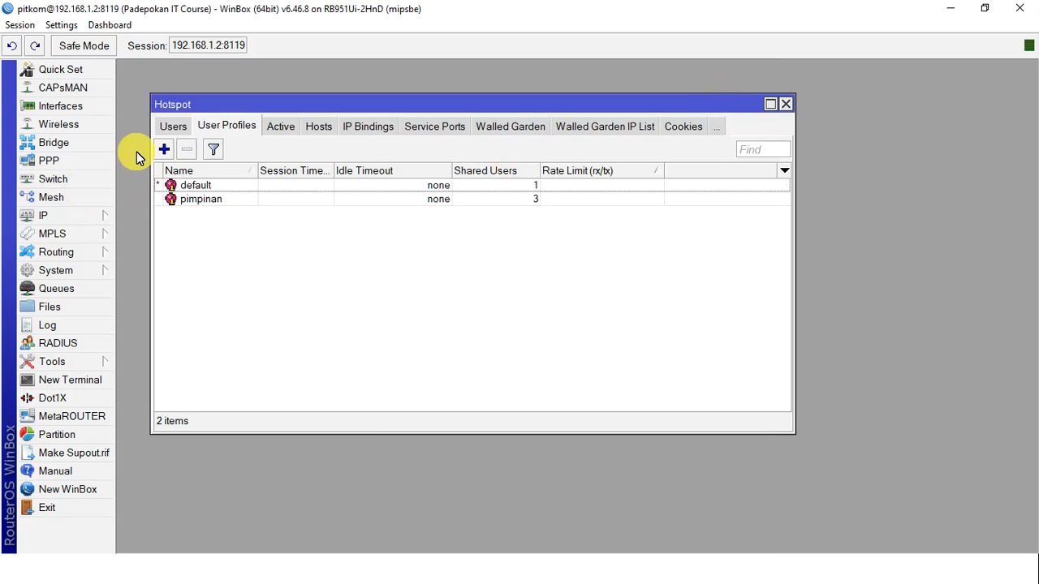
# Add a hotspot user profile named guru with 2 shared users
pyautogui.click(163, 149)
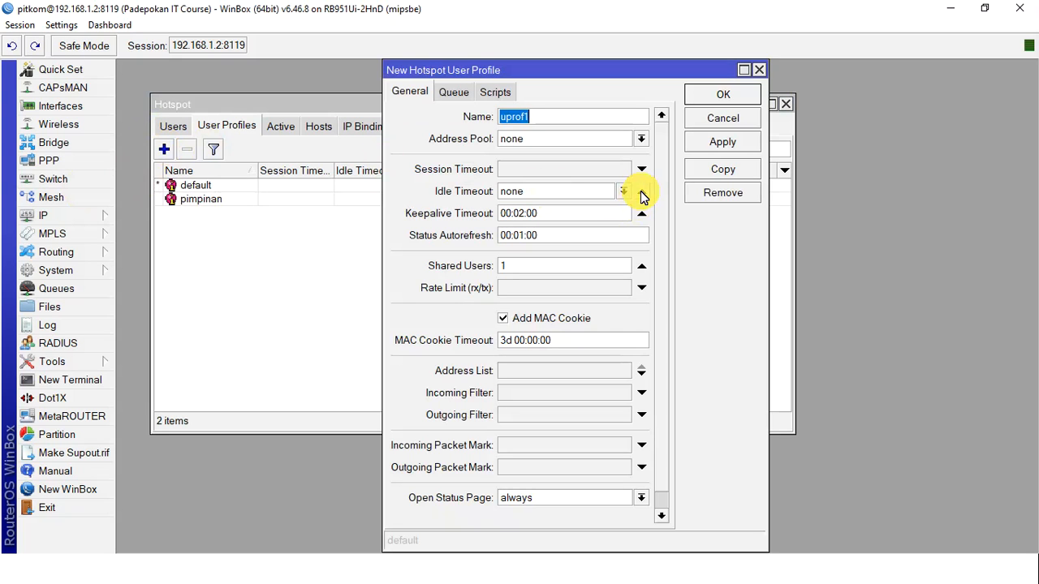
pyautogui.write('guru')
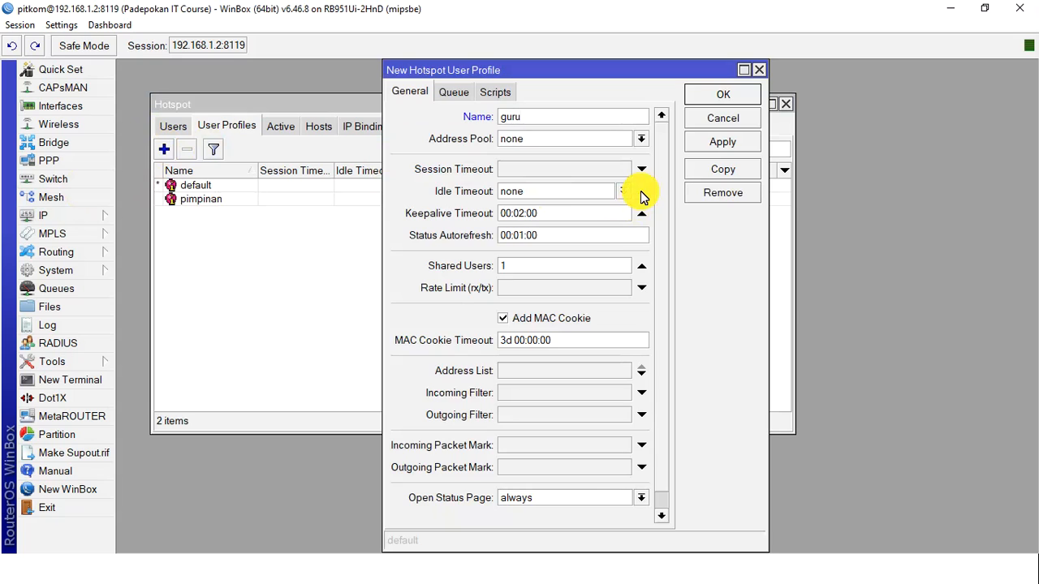
pyautogui.moveTo(521, 269); pyautogui.dragTo(480, 271)
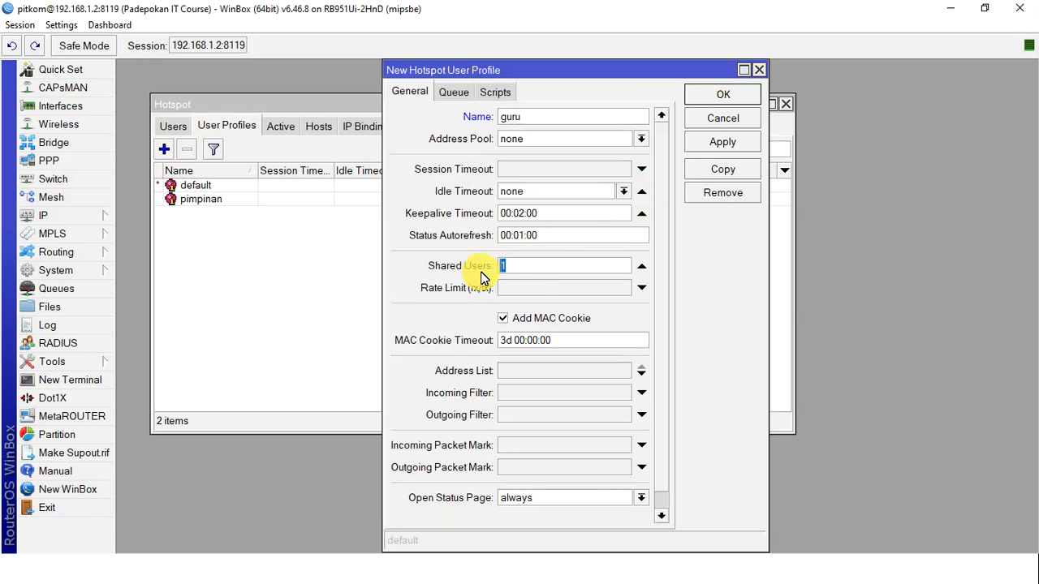
pyautogui.write('2')
pyautogui.click(739, 143)
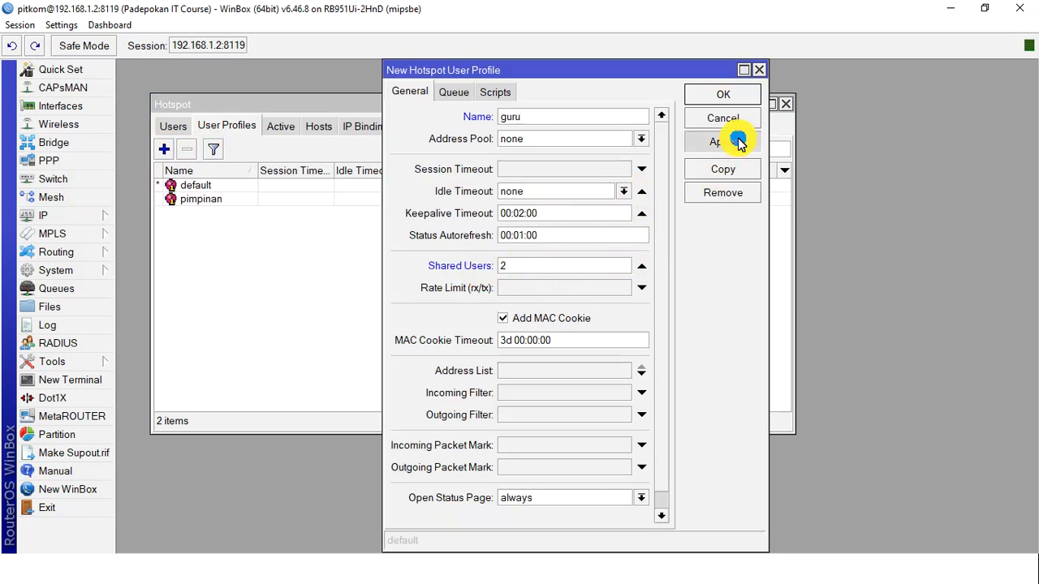
pyautogui.click(718, 96)
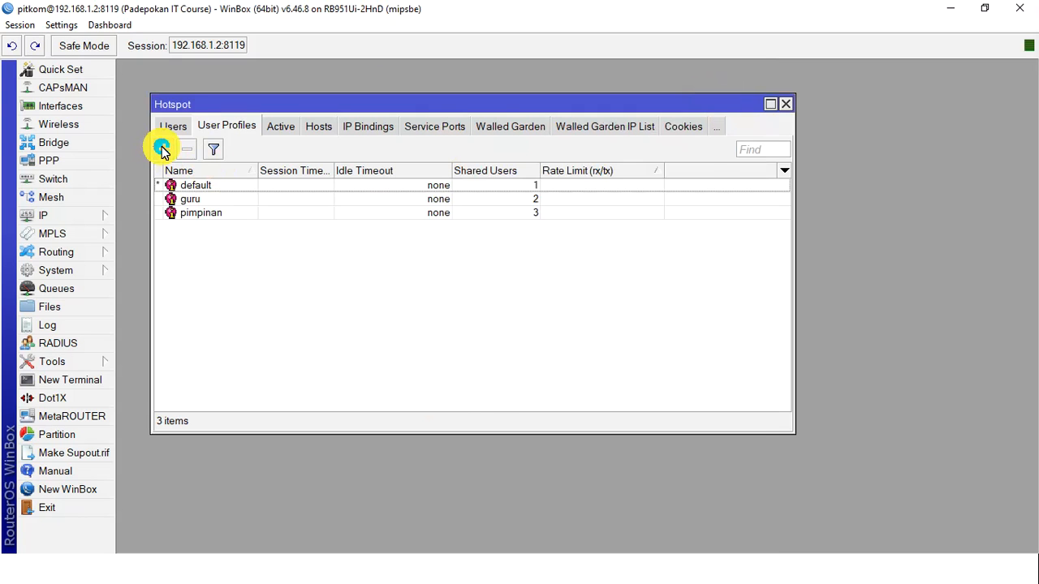
# Add a hotspot user profile named siswa, keeping the default single shared user
pyautogui.click(164, 148)
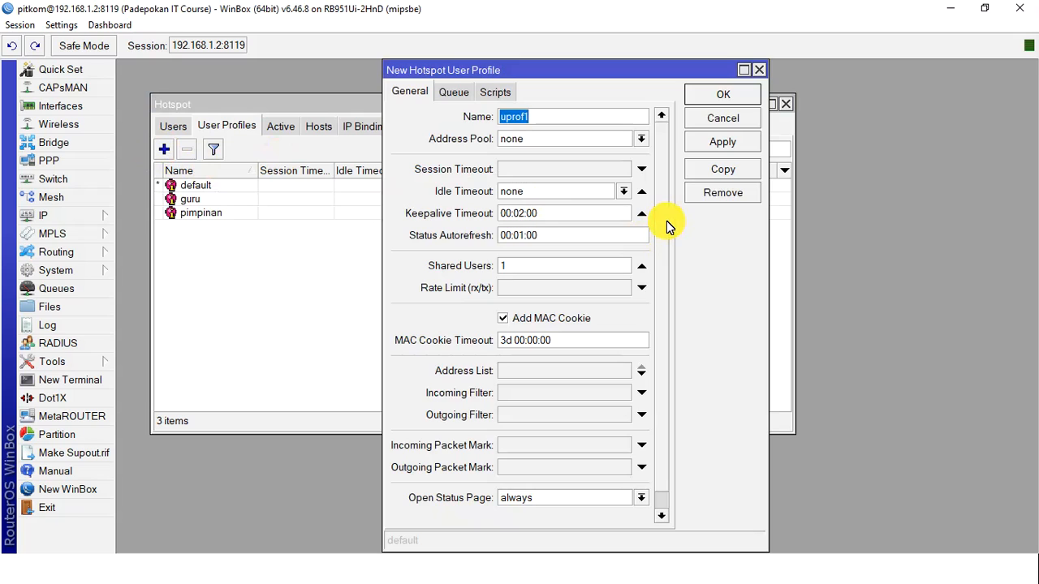
pyautogui.write('siswa')
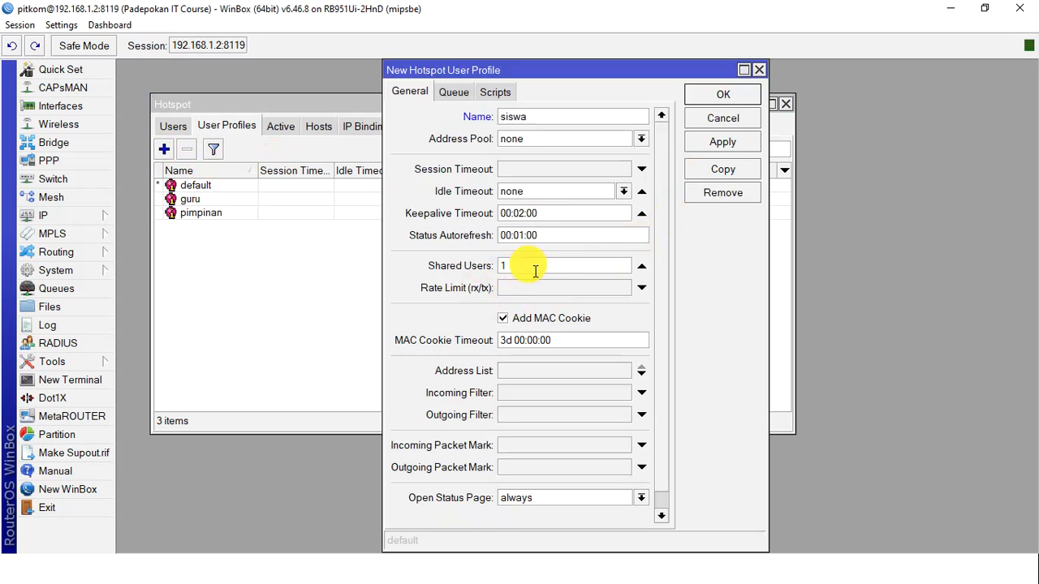
pyautogui.click(723, 146)
pyautogui.click(722, 96)
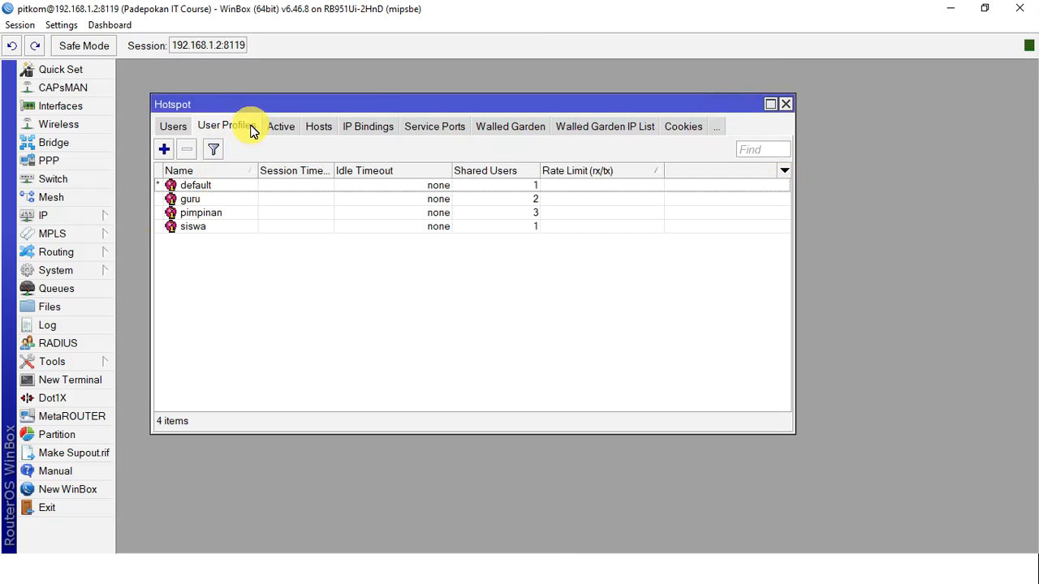
# Add a hotspot user named siswa1 for all servers, enter its password and assign the siswa profile
pyautogui.click(169, 126)
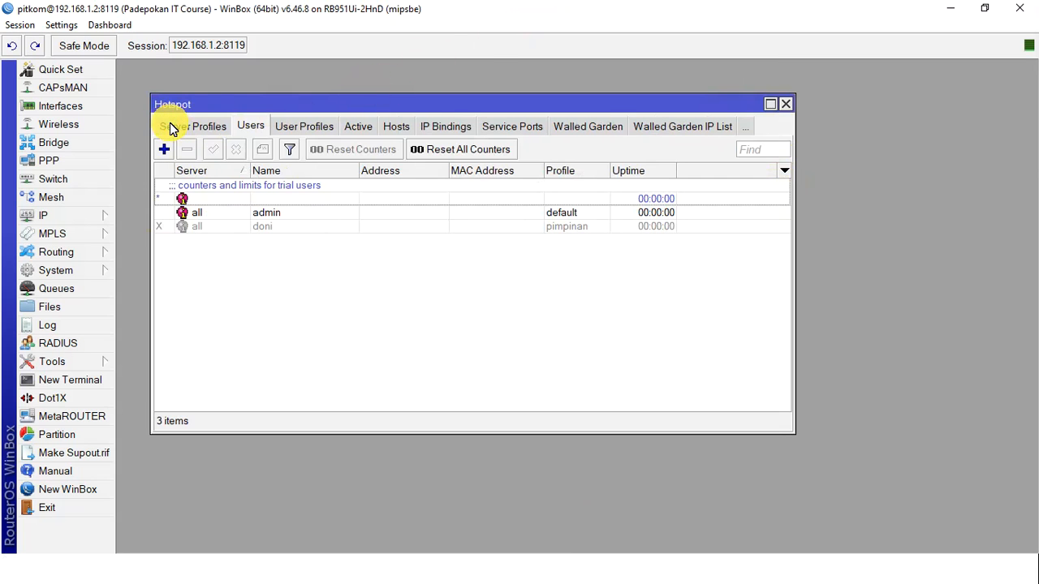
pyautogui.moveTo(443, 102); pyautogui.dragTo(535, 89)
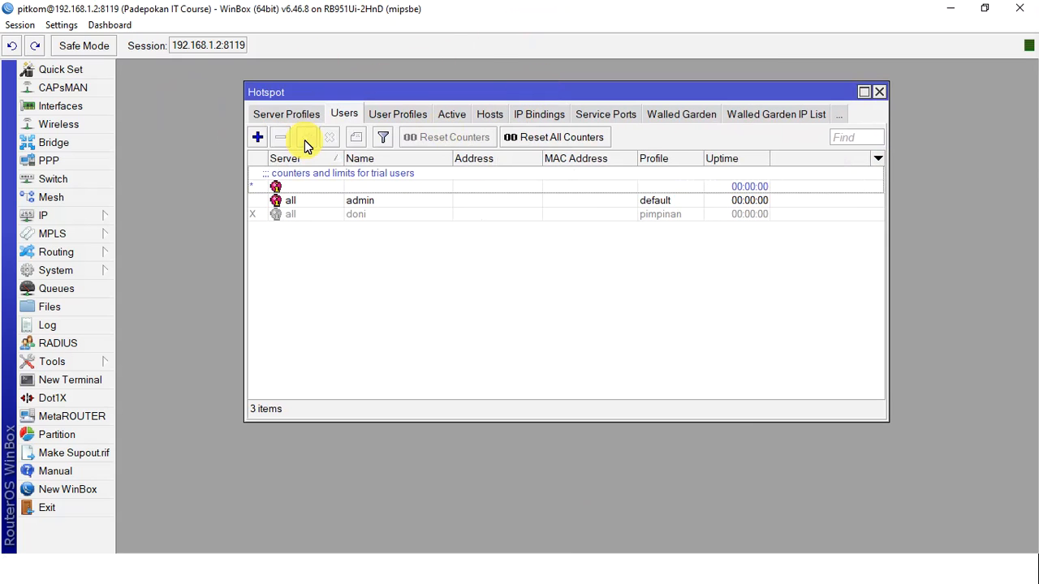
pyautogui.click(258, 138)
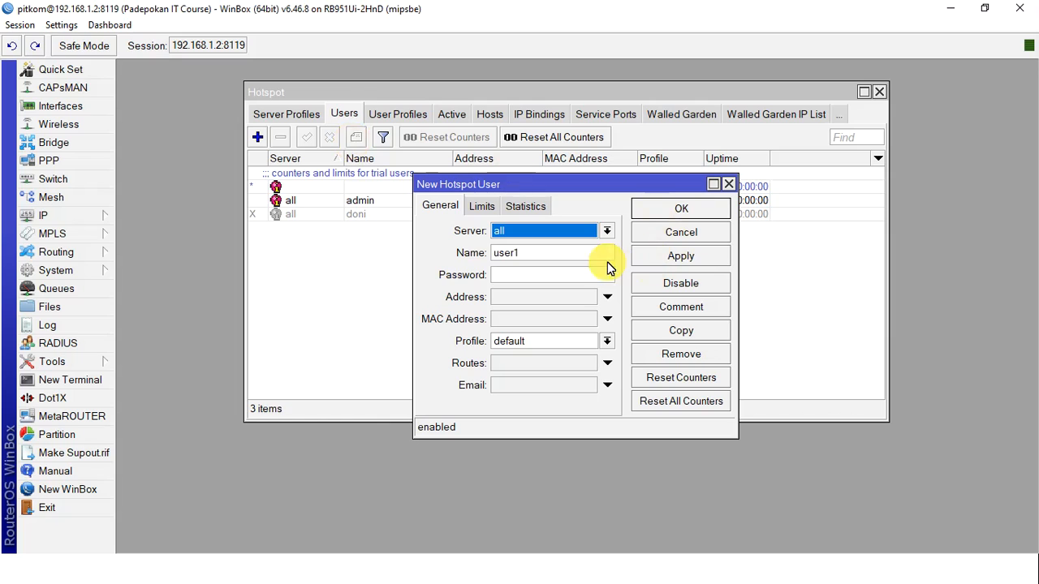
pyautogui.moveTo(554, 256); pyautogui.dragTo(447, 255)
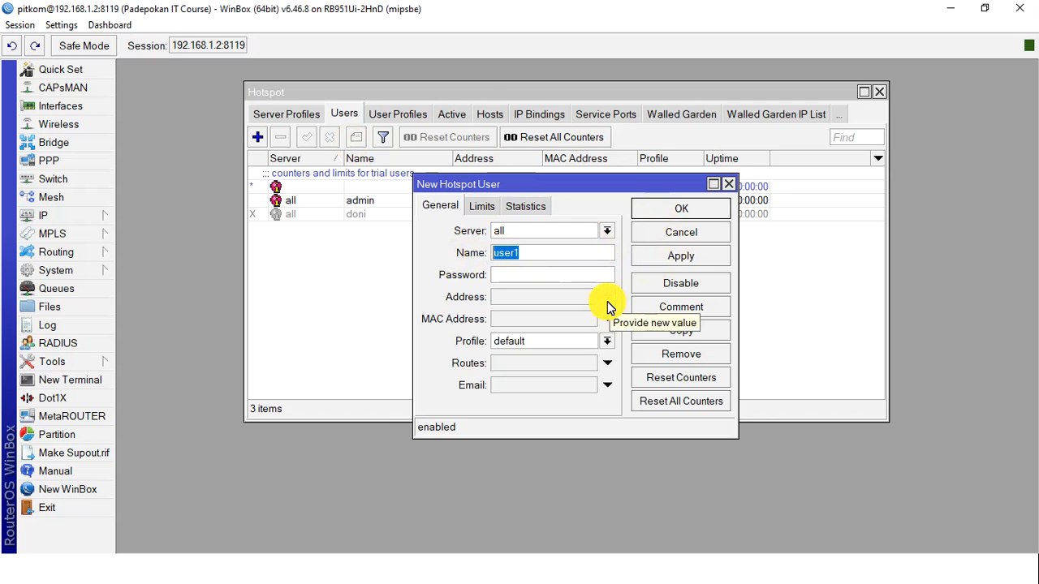
pyautogui.click(606, 231)
pyautogui.click(606, 230)
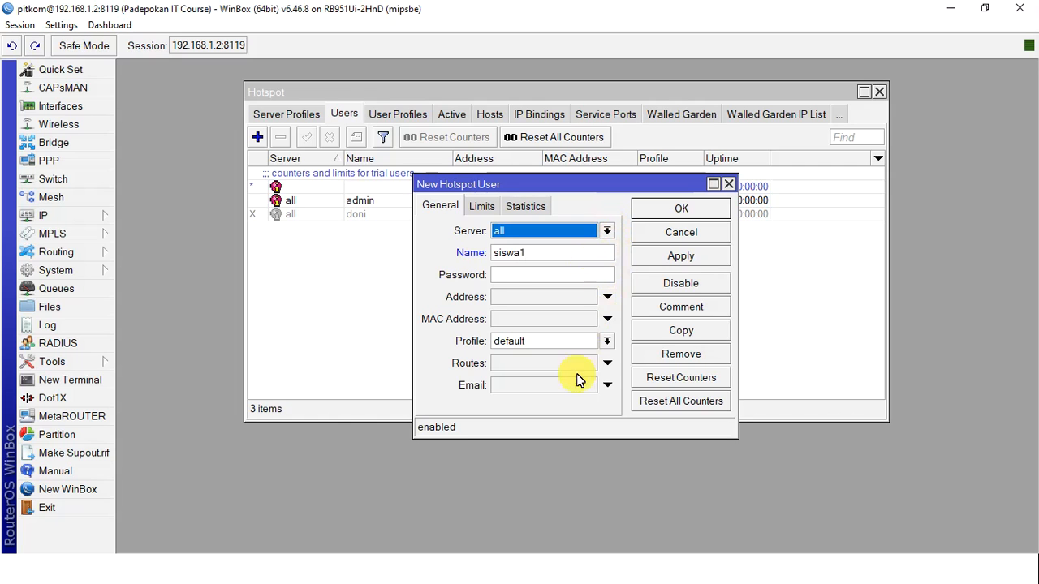
pyautogui.click(534, 277)
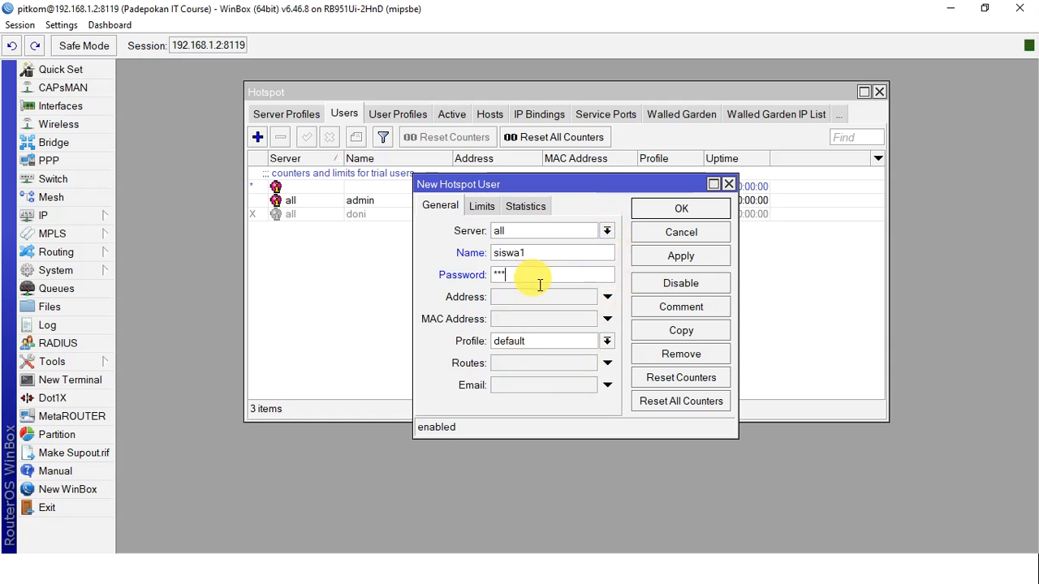
pyautogui.click(607, 341)
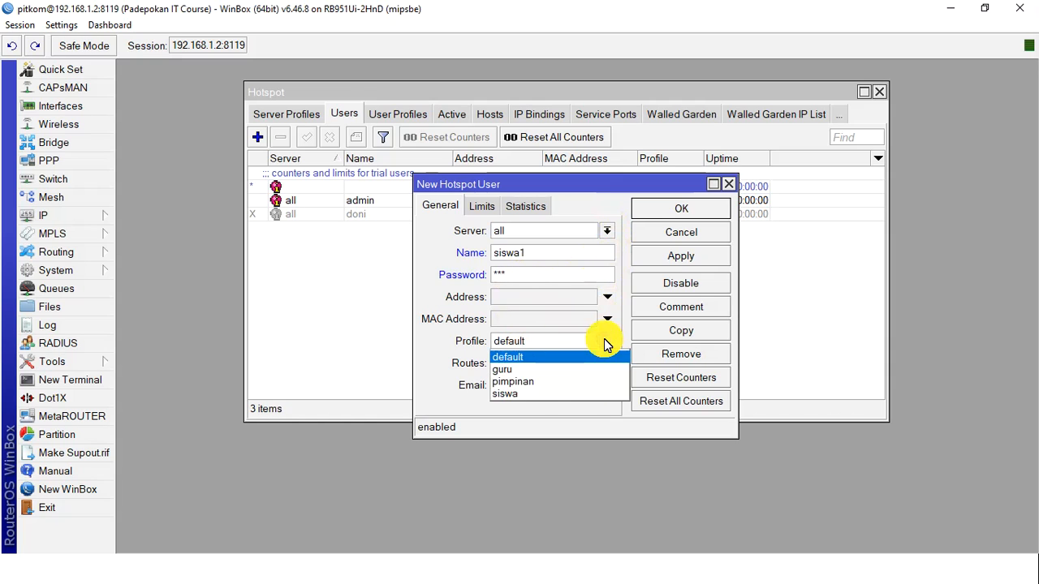
pyautogui.click(541, 402)
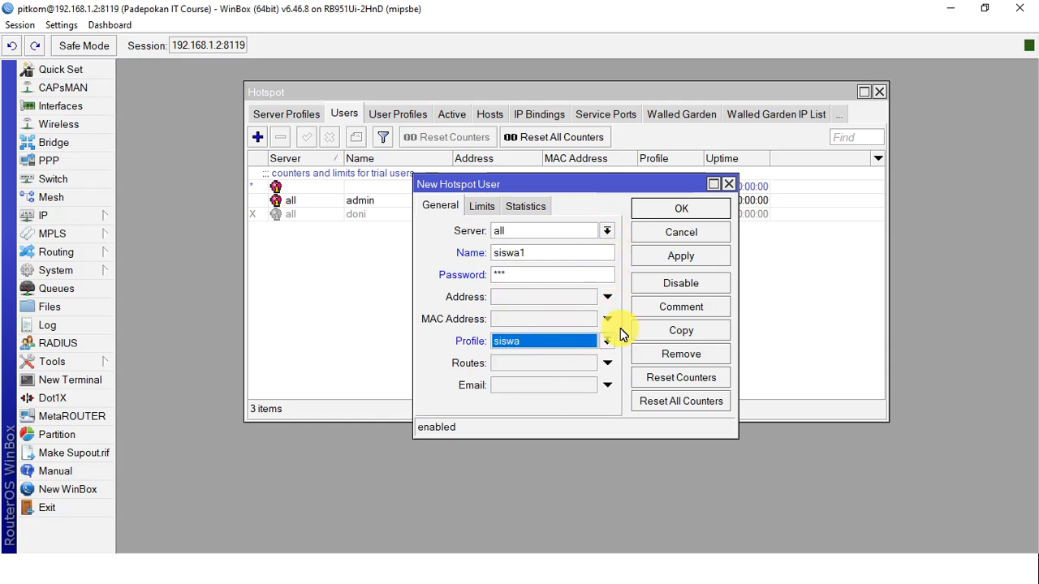
pyautogui.click(694, 258)
pyautogui.click(684, 210)
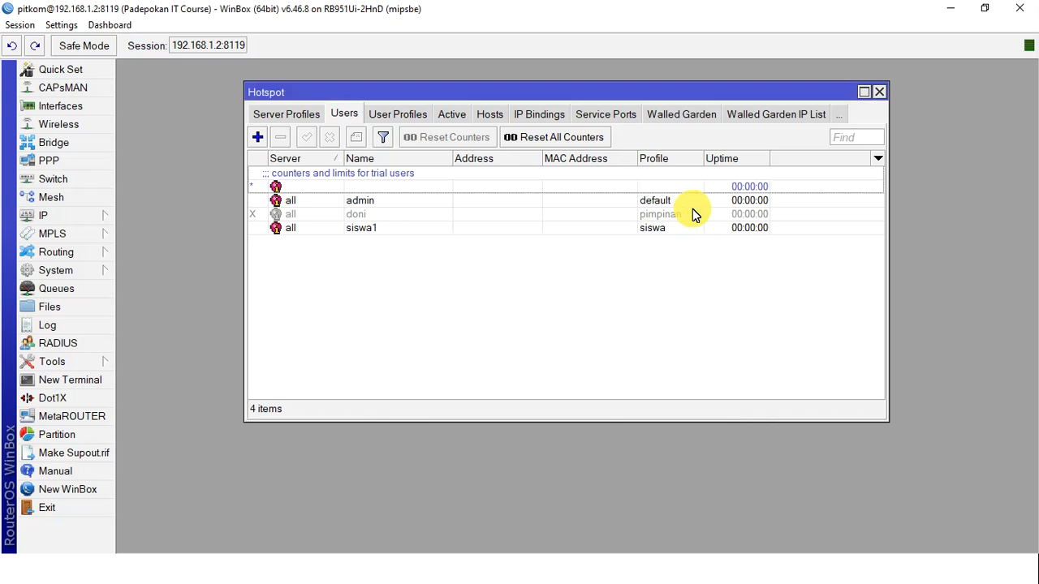
# Copy the siswa1 hotspot user and save the copy under the name siswa2
pyautogui.doubleClick(362, 229)
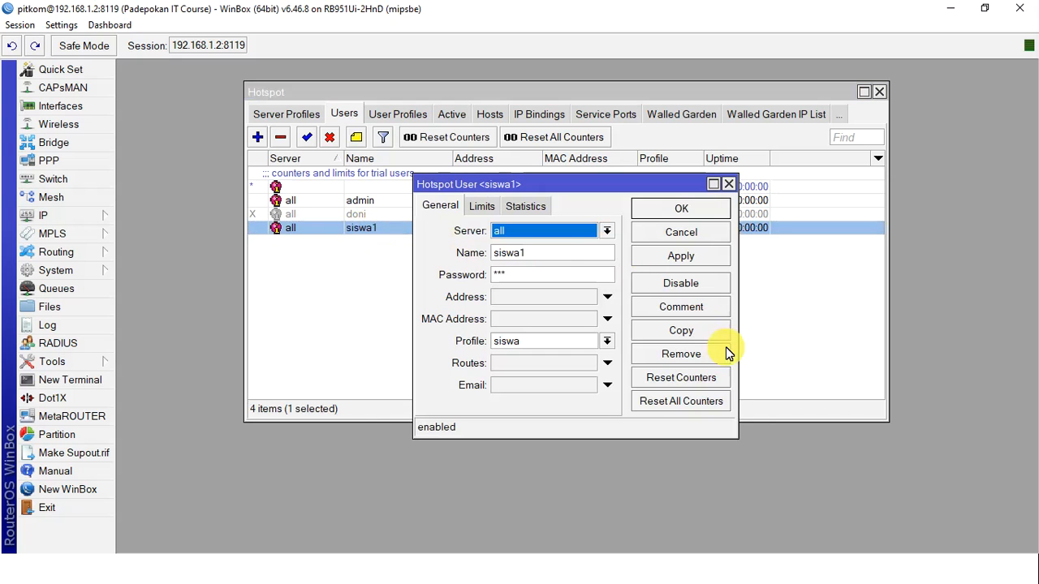
pyautogui.click(695, 331)
pyautogui.doubleClick(551, 270)
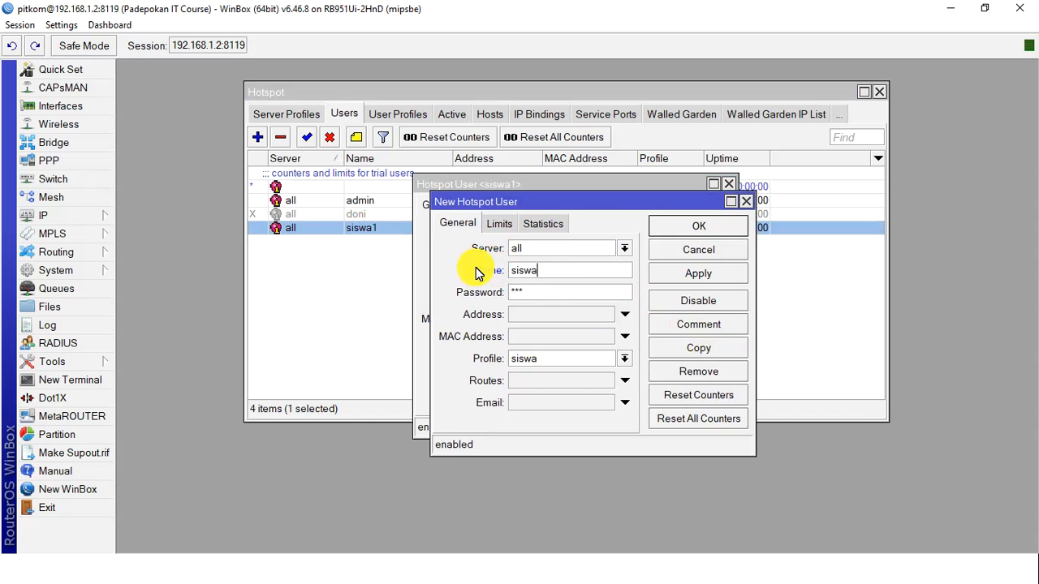
pyautogui.write('siswa2')
pyautogui.click(698, 273)
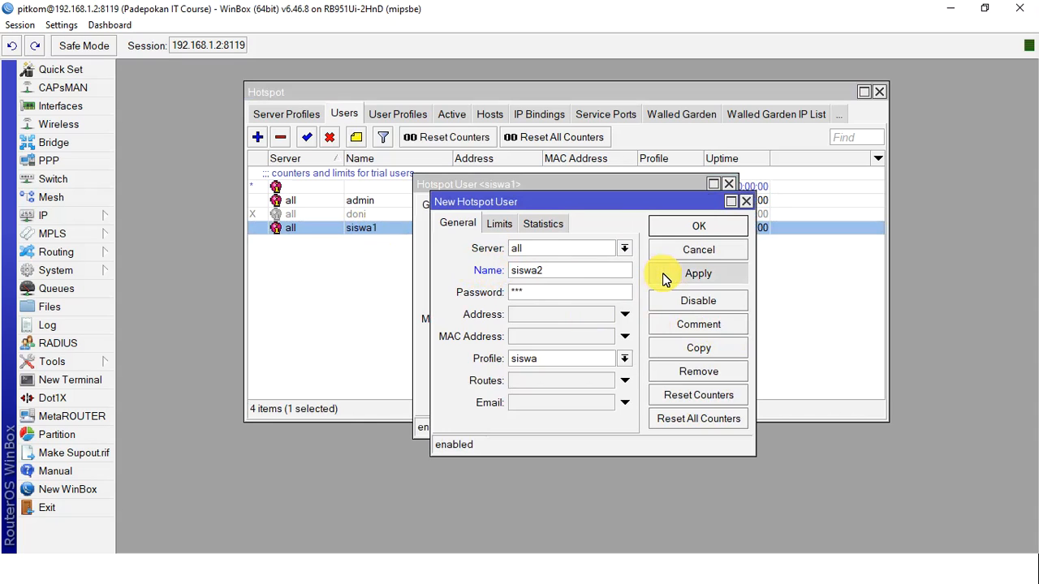
pyautogui.click(699, 227)
# Make another copy of siswa1 named siswa3, save it and close the siswa1 user settings
pyautogui.click(695, 331)
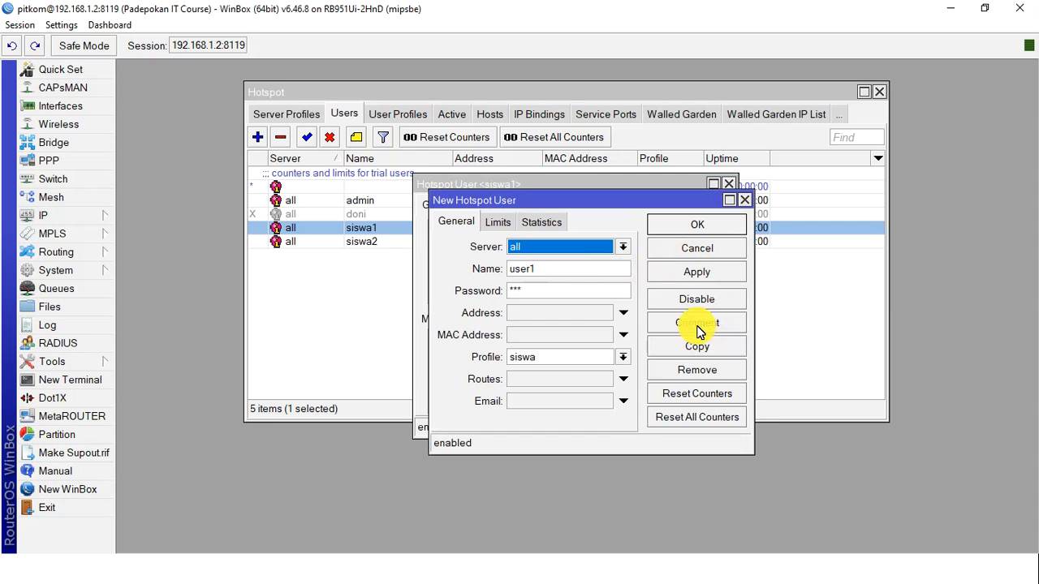
pyautogui.press('Tab')
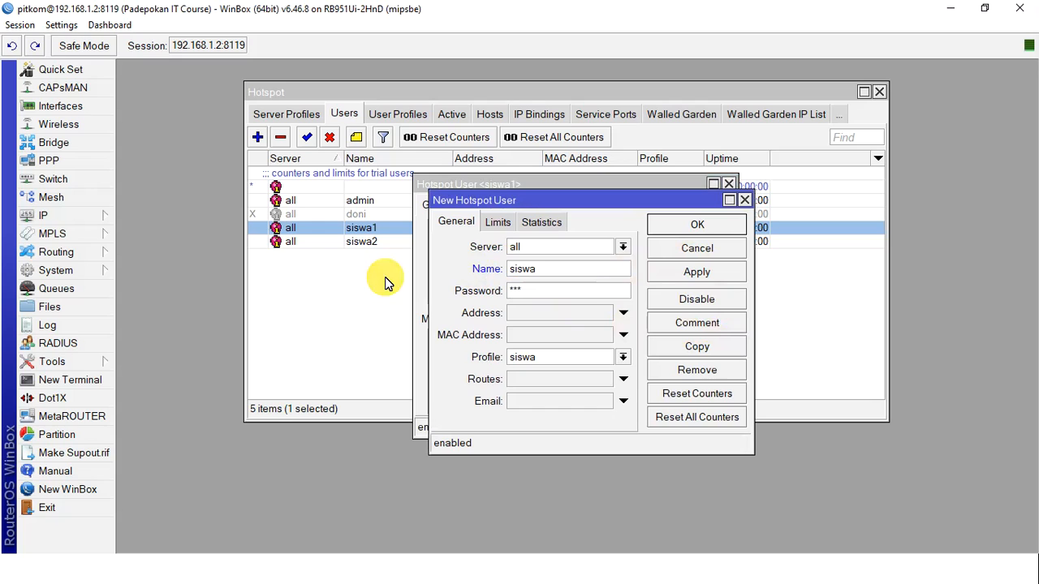
pyautogui.write('siswa3')
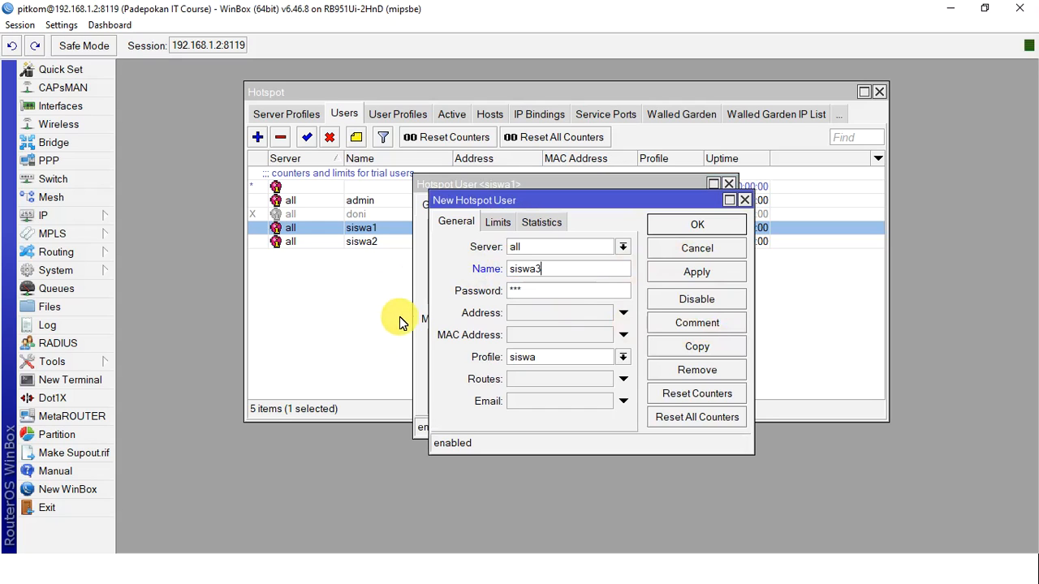
pyautogui.click(723, 275)
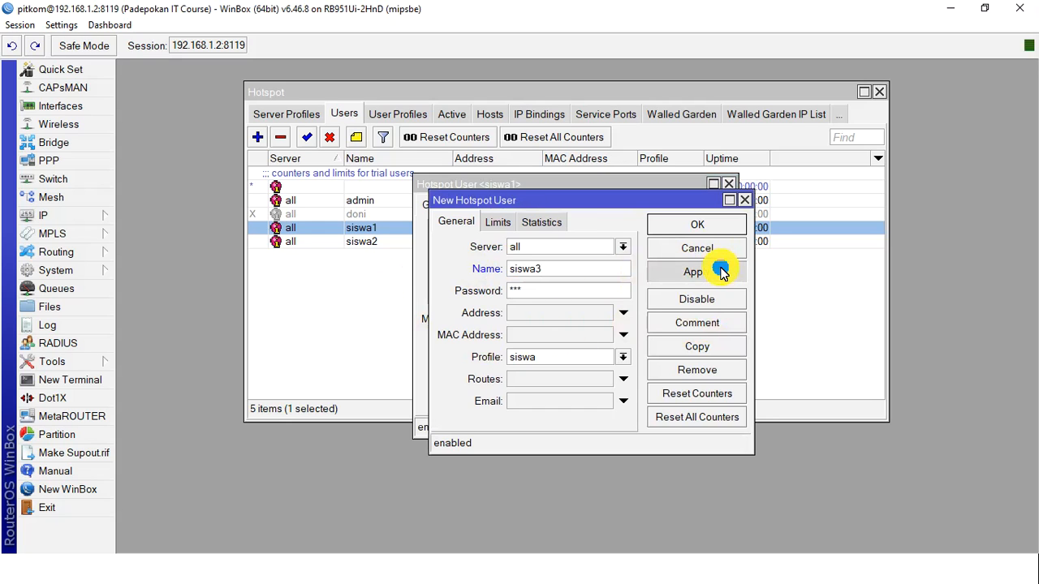
pyautogui.click(704, 226)
pyautogui.click(691, 212)
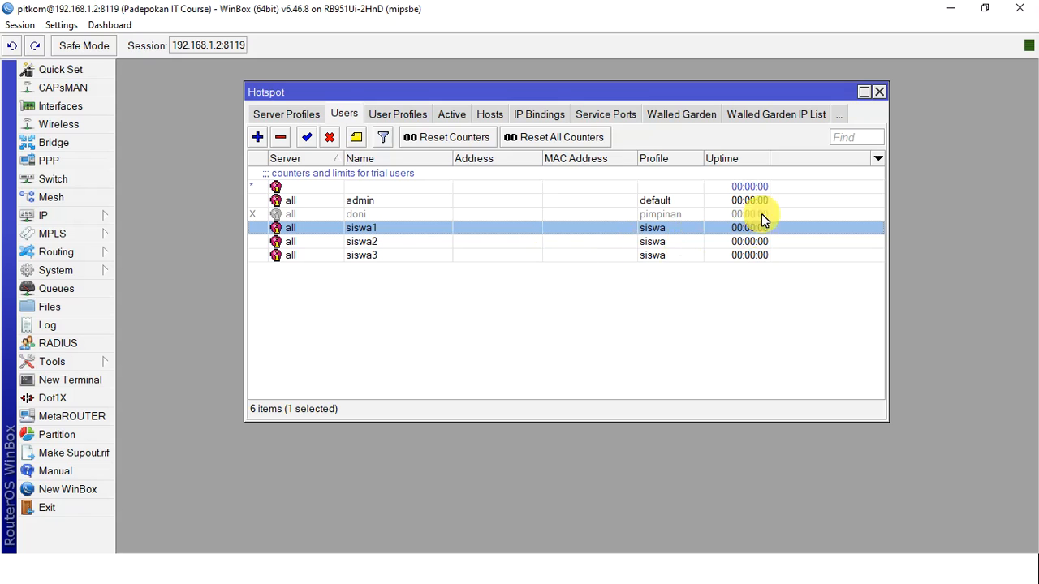
pyautogui.click(350, 244)
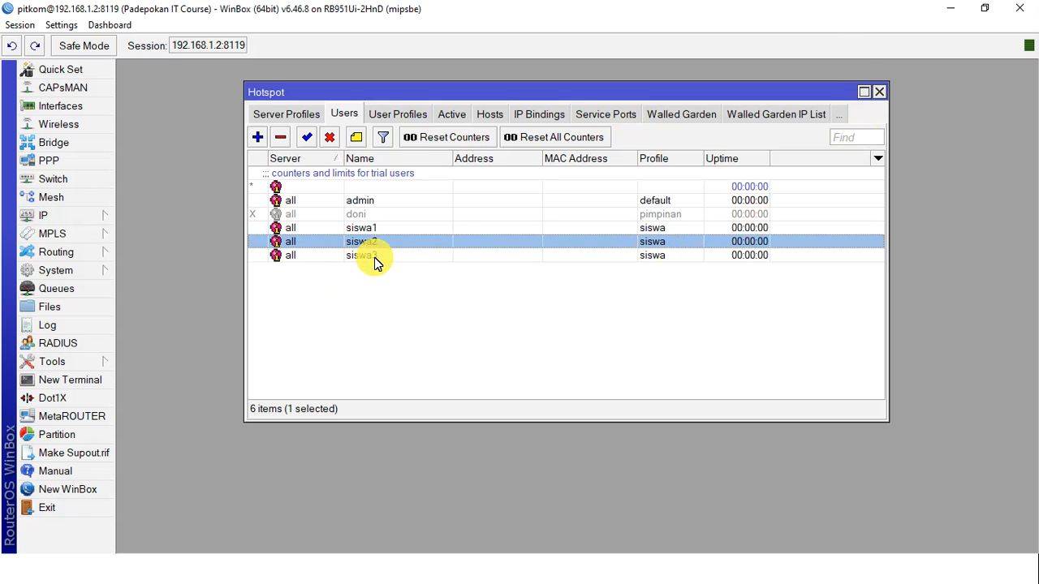
pyautogui.click(372, 255)
pyautogui.click(377, 228)
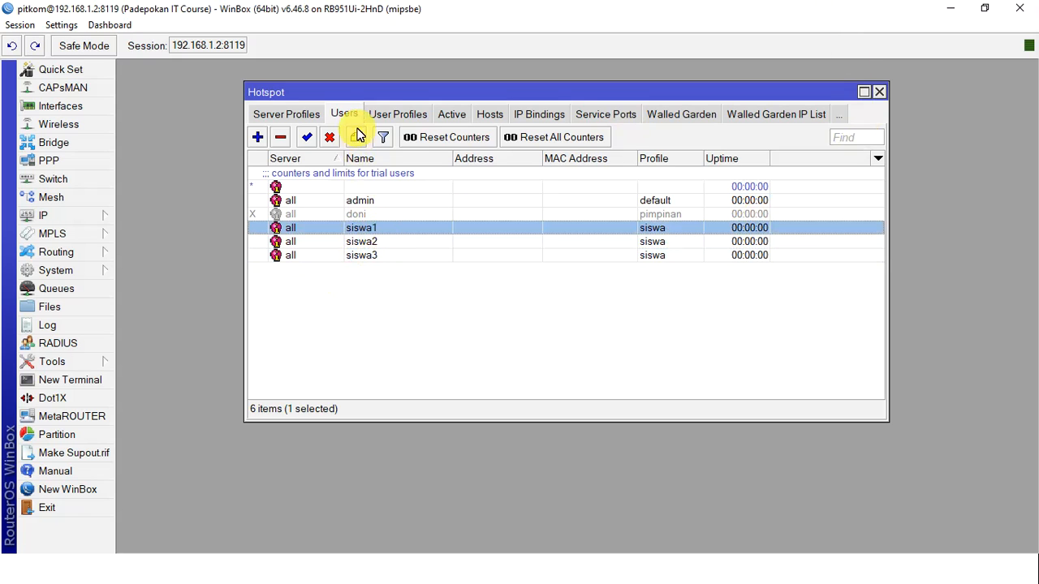
pyautogui.click(371, 241)
pyautogui.click(366, 255)
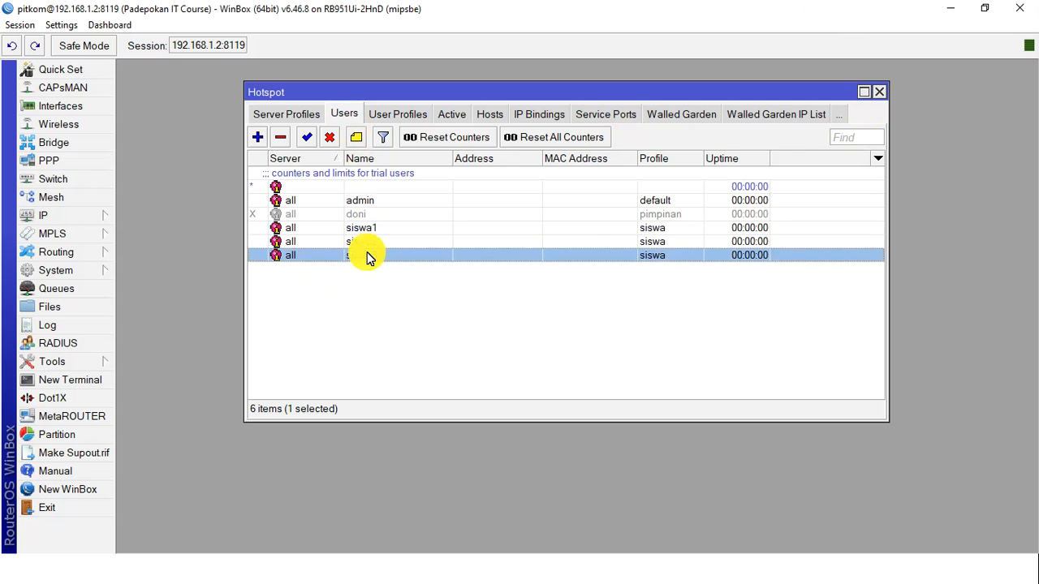
# Open a terminal and list the hotspot users with their index numbers using /ip hotspot user print
pyautogui.click(65, 381)
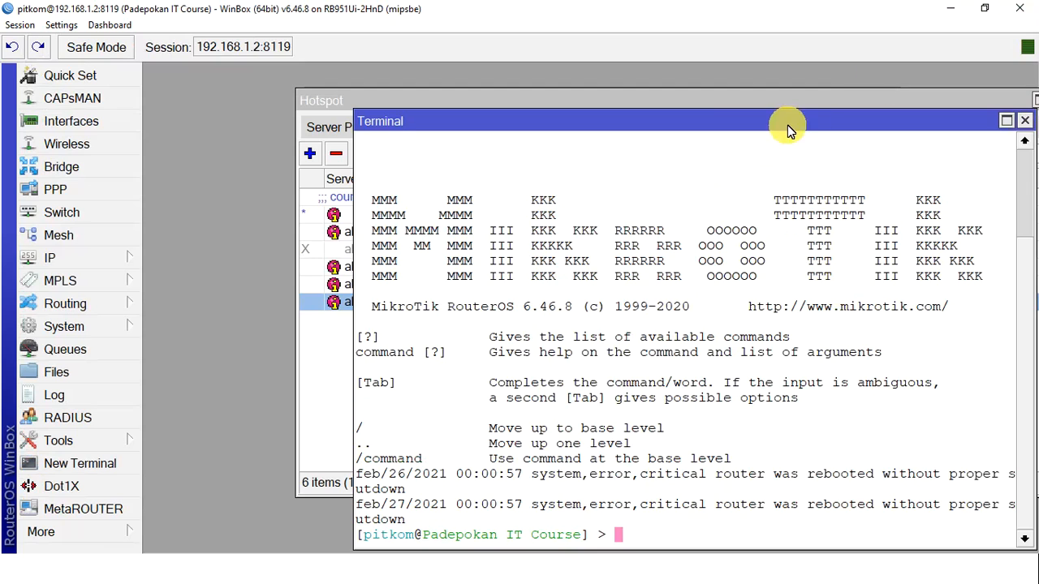
pyautogui.moveTo(788, 126); pyautogui.dragTo(663, 85)
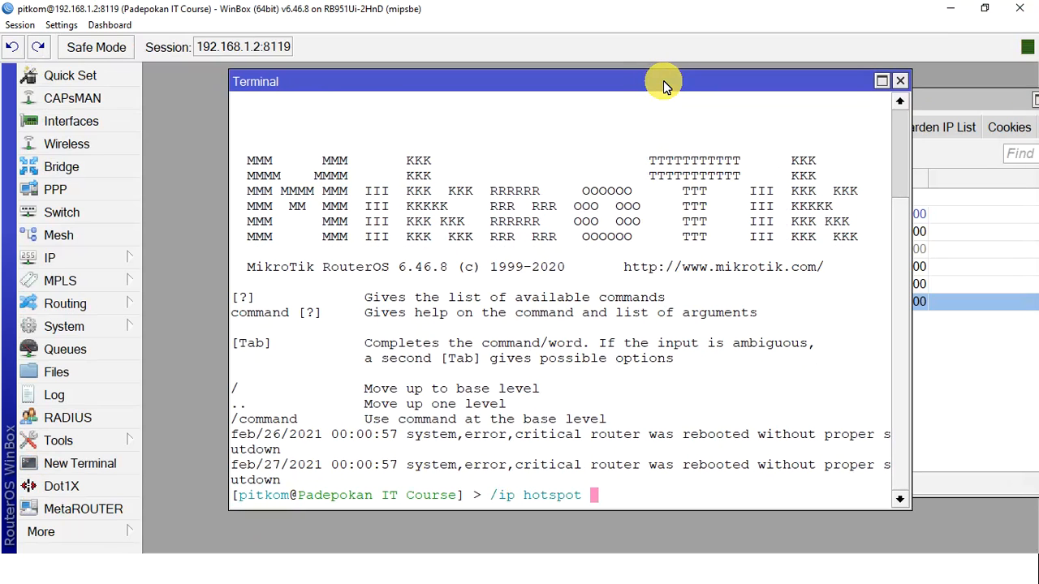
pyautogui.write('user pr')
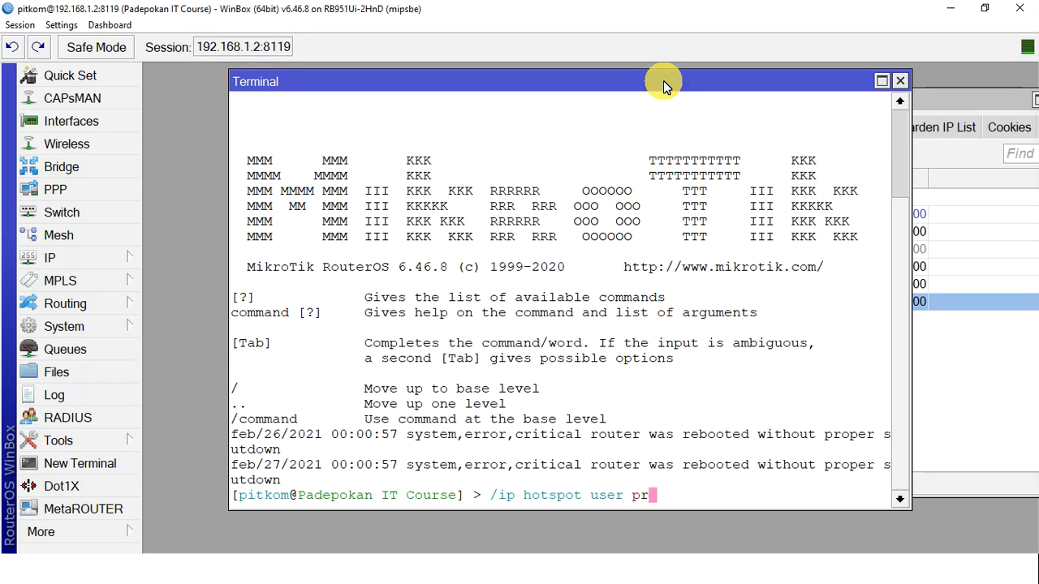
pyautogui.write('int')
pyautogui.press('Return')
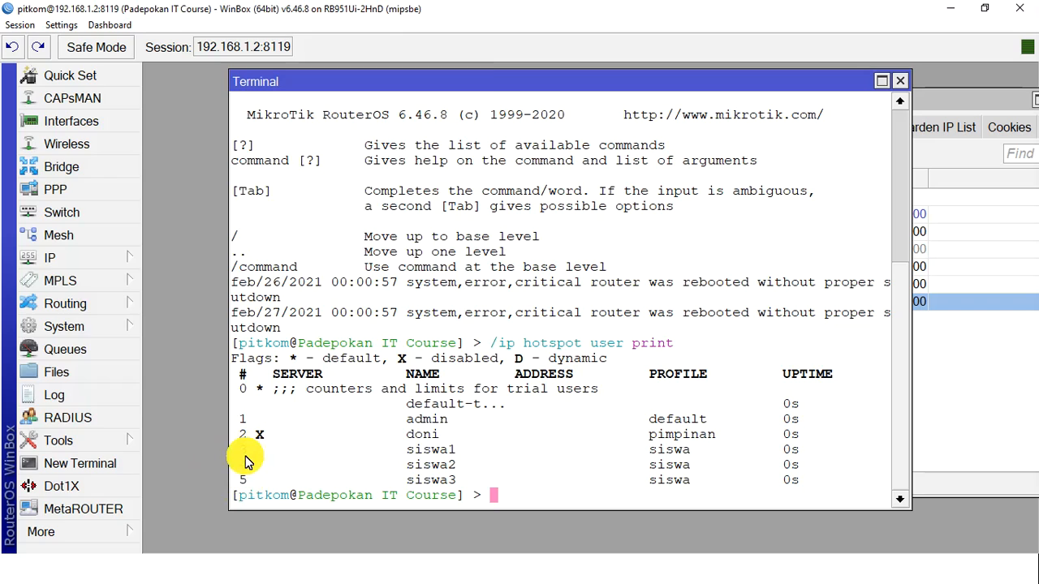
# Switch to the running PowerPoint slide show and advance to the Konfigurasi (2) slide to read the remaining configuration steps
pyautogui.press('super')
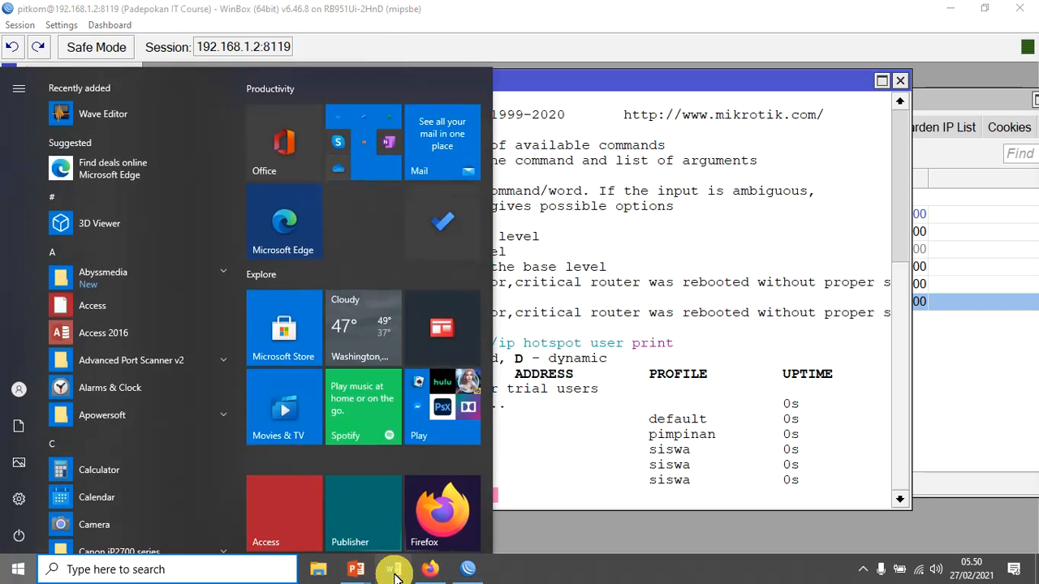
pyautogui.moveTo(367, 578)
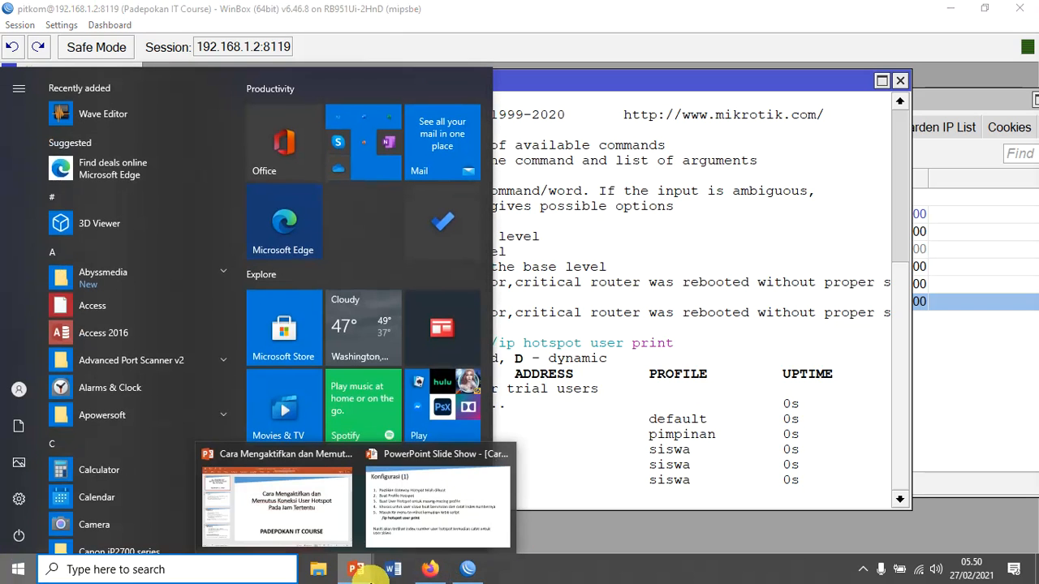
pyautogui.click(430, 520)
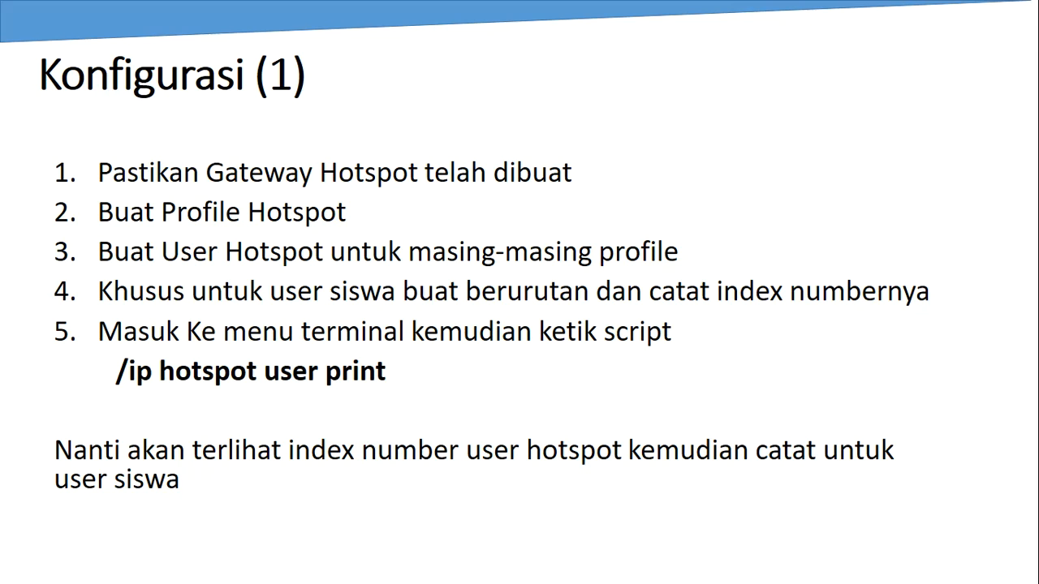
pyautogui.press('Right')
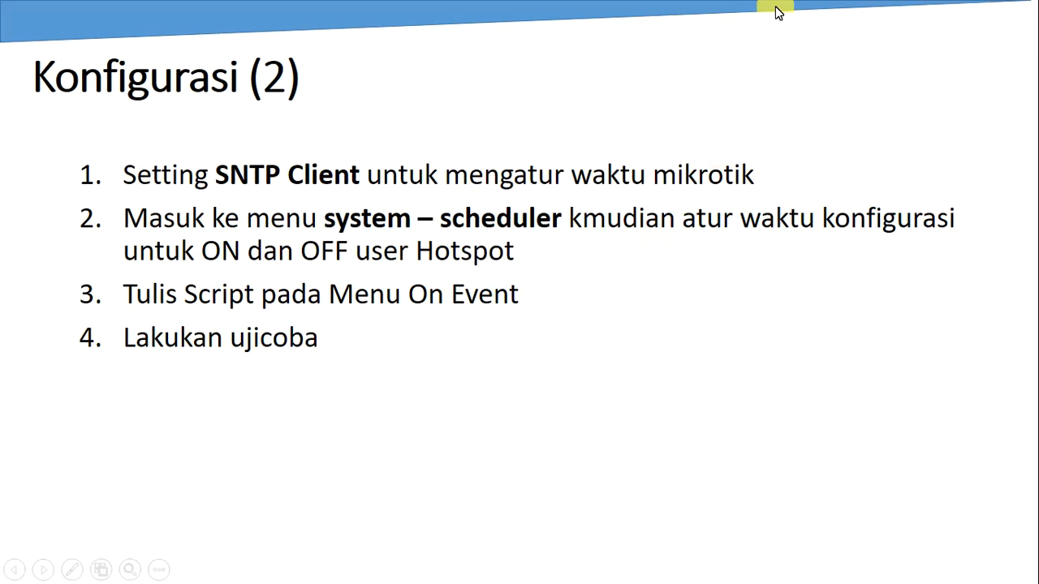
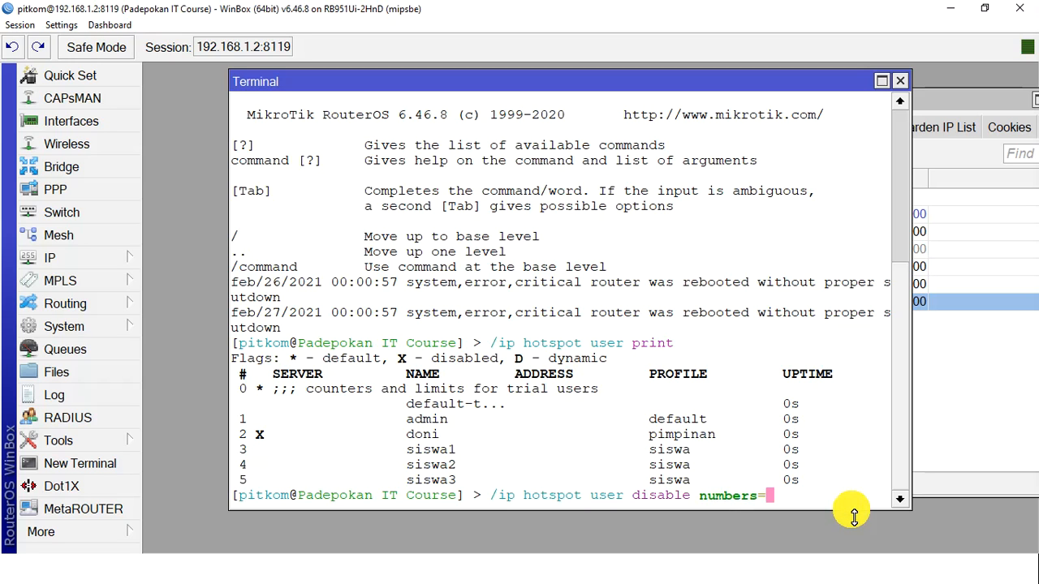
# Disable the three siswa hotspot users from the terminal with /ip hotspot user disable numbers=3,4,5
pyautogui.write('3,4,5')
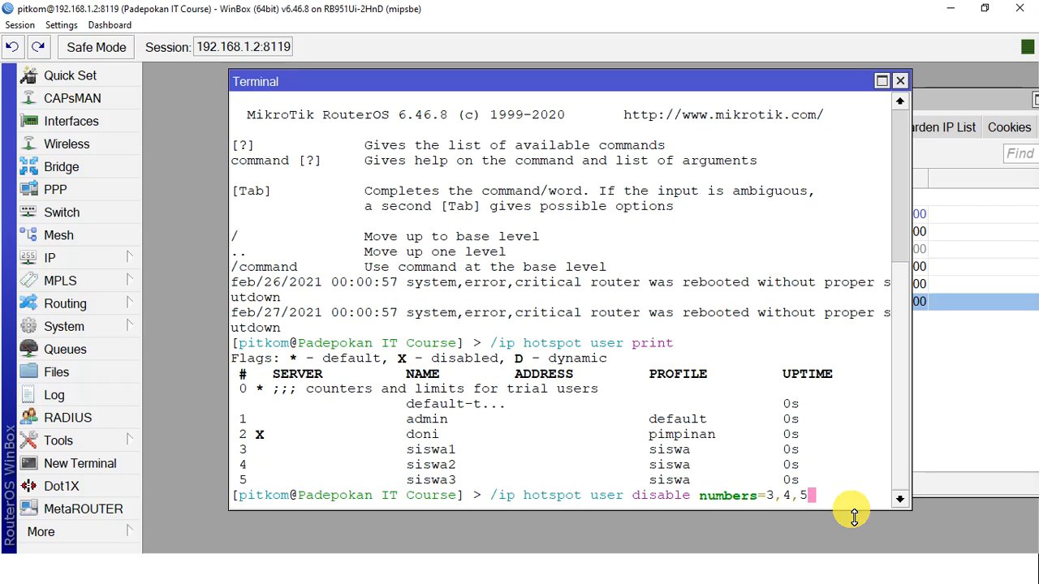
pyautogui.press('Return')
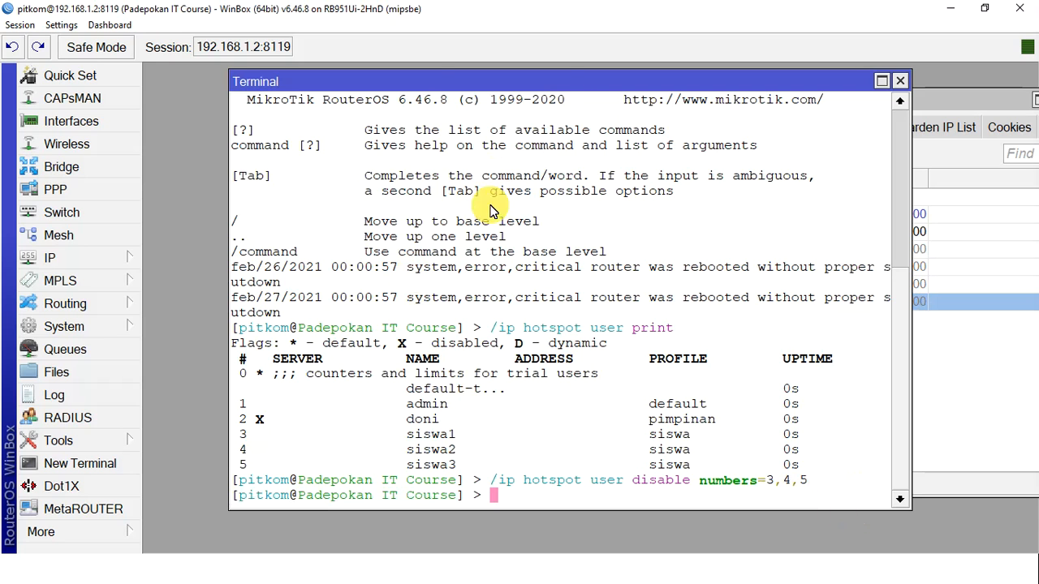
pyautogui.moveTo(564, 79); pyautogui.dragTo(602, 77)
# Recall the disable command, change it to /ip hotspot user enable numbers=3,4,5 and run it
pyautogui.press('Up')
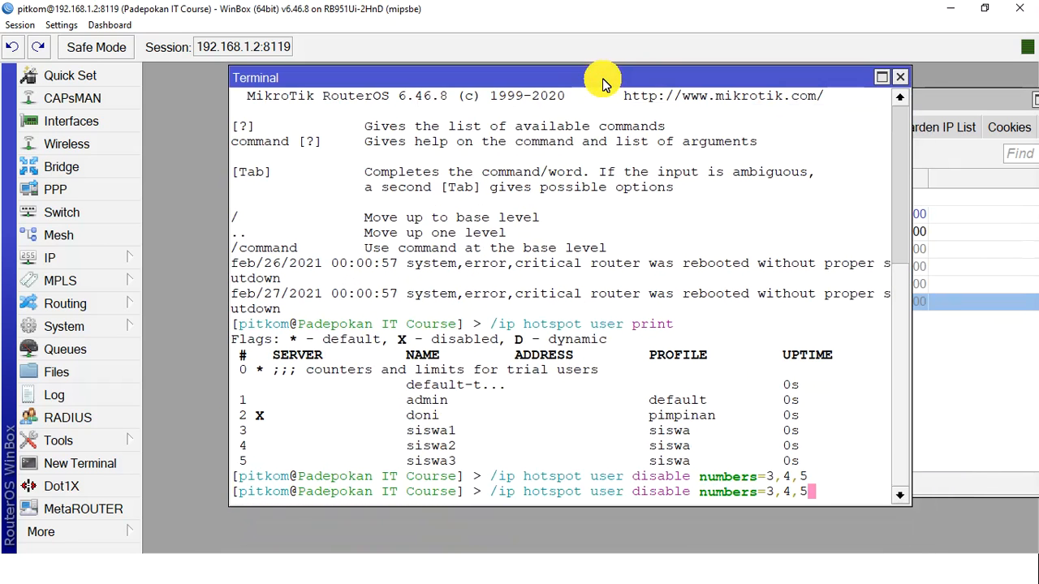
pyautogui.press('Left')
pyautogui.press('Left')
pyautogui.press('Left')
pyautogui.press('Left')
pyautogui.press('BackSpace')
pyautogui.press('BackSpace')
pyautogui.press('BackSpace')
pyautogui.press('BackSpace')
pyautogui.press('BackSpace')
pyautogui.press('BackSpace')
pyautogui.press('BackSpace')
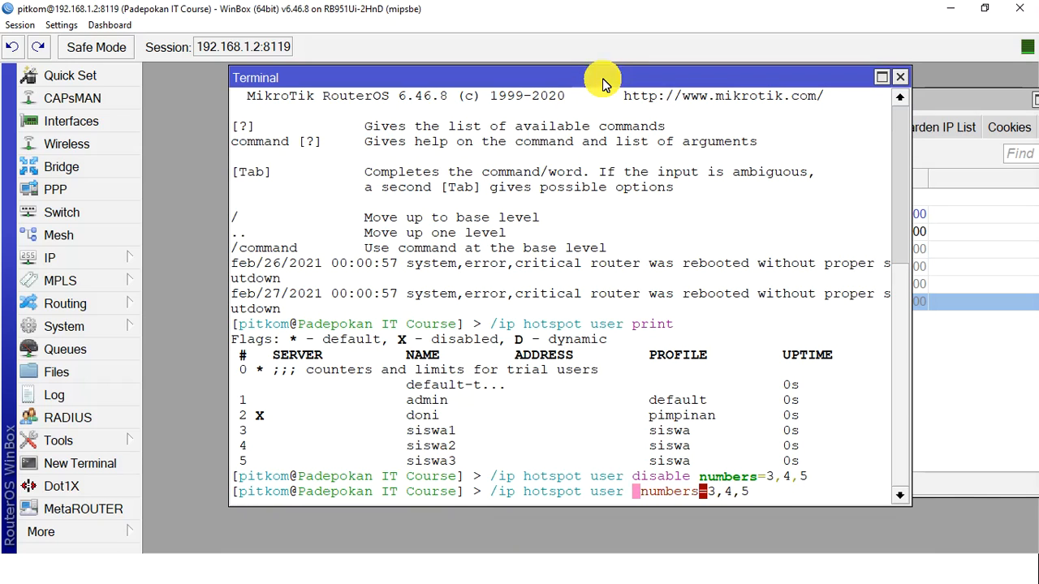
pyautogui.write('enable')
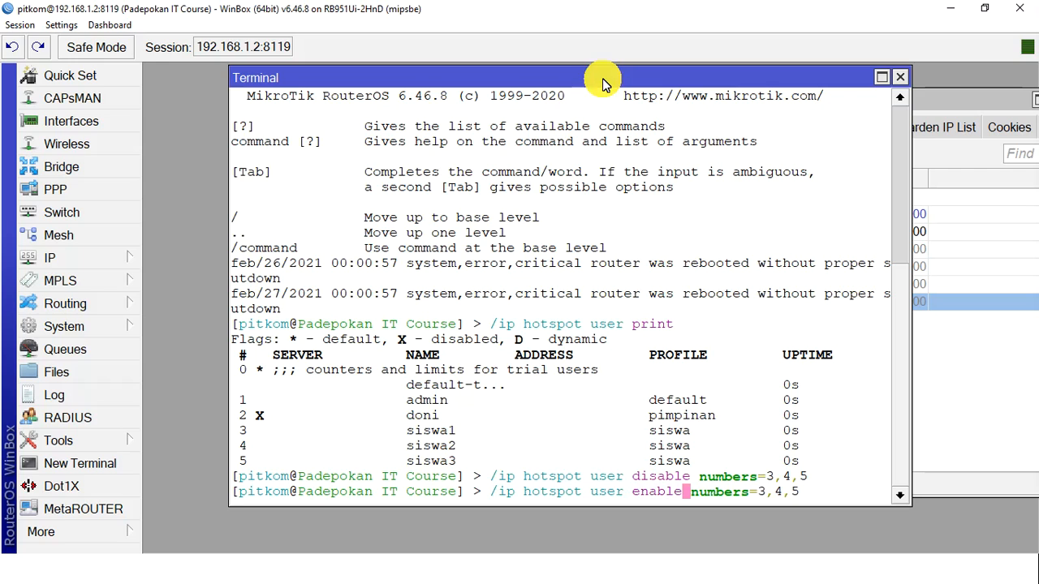
pyautogui.press('Return')
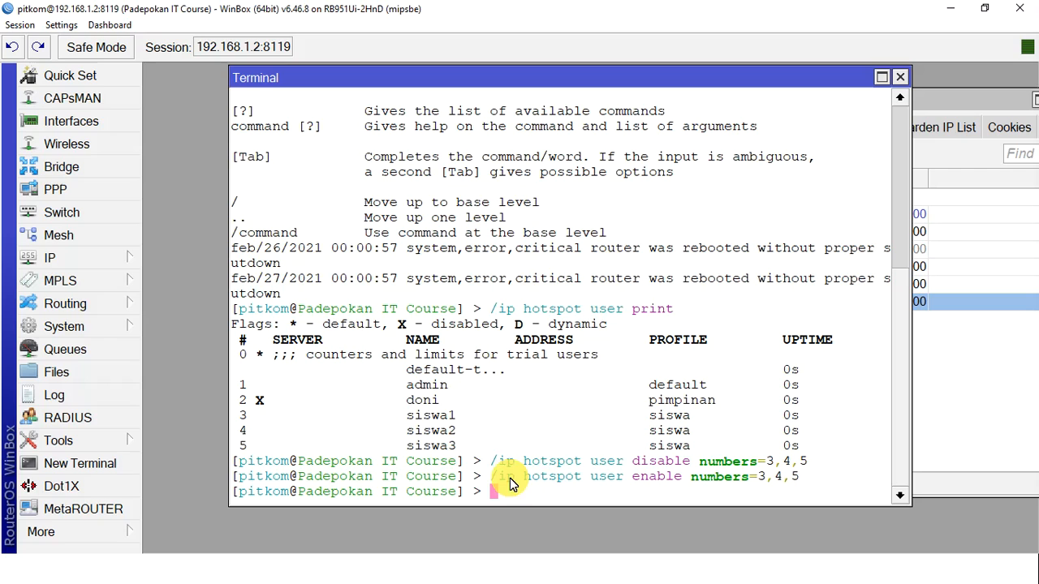
# Copy the command /ip hotspot user disable numbers=3,4,5 from the terminal output
pyautogui.moveTo(492, 461); pyautogui.dragTo(804, 463)
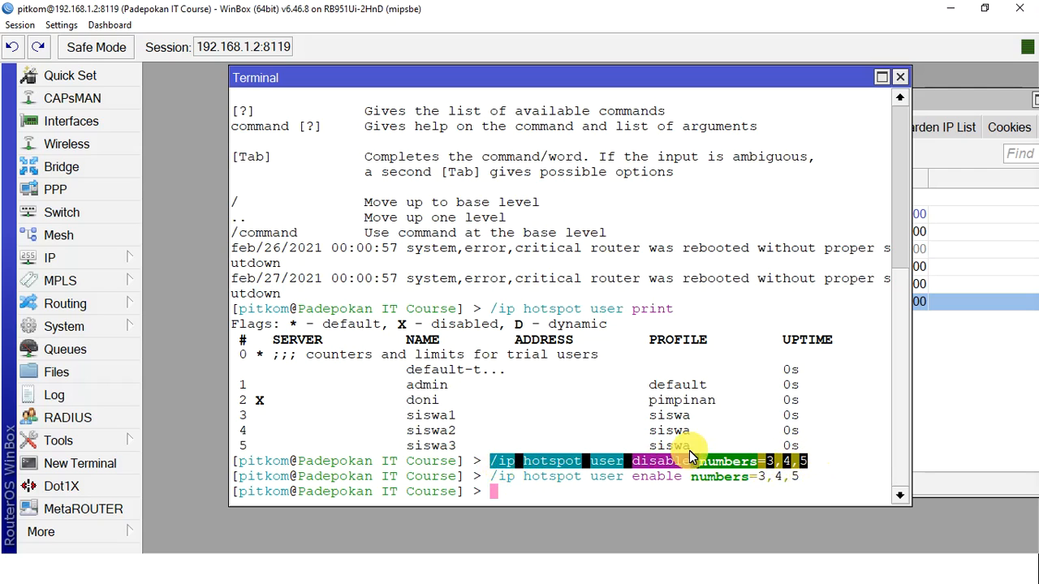
pyautogui.rightClick(610, 464)
pyautogui.click(643, 471)
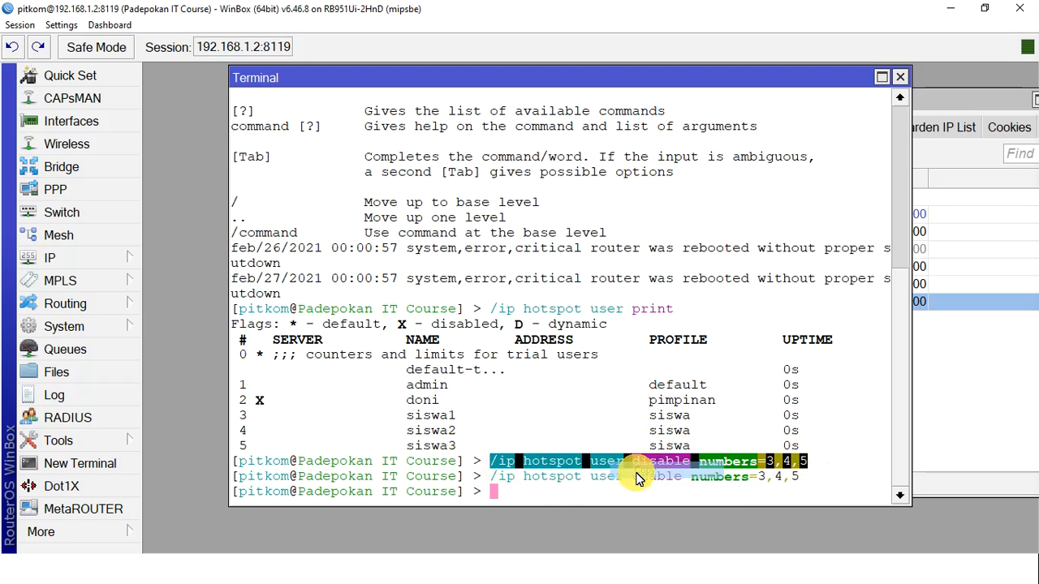
# Set the SNTP client's primary NTP server to id.pool.ntp.org and save the settings
pyautogui.click(69, 328)
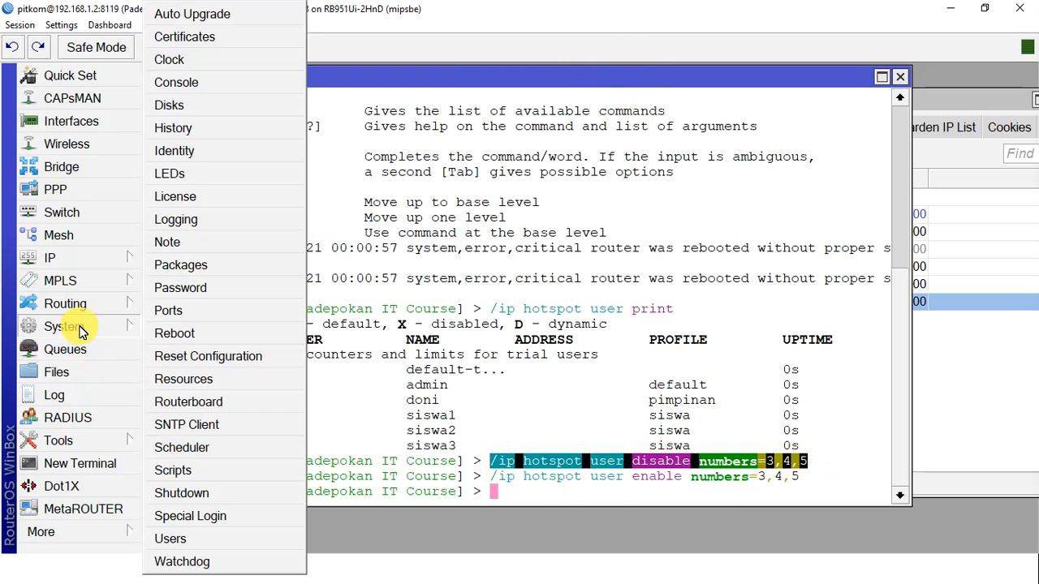
pyautogui.click(204, 424)
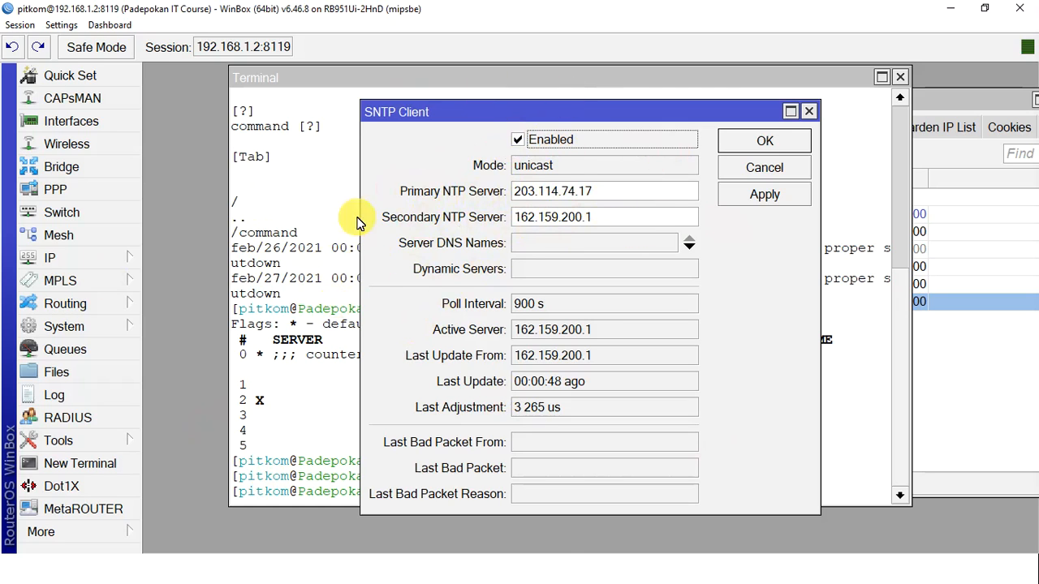
pyautogui.moveTo(636, 202); pyautogui.dragTo(485, 195)
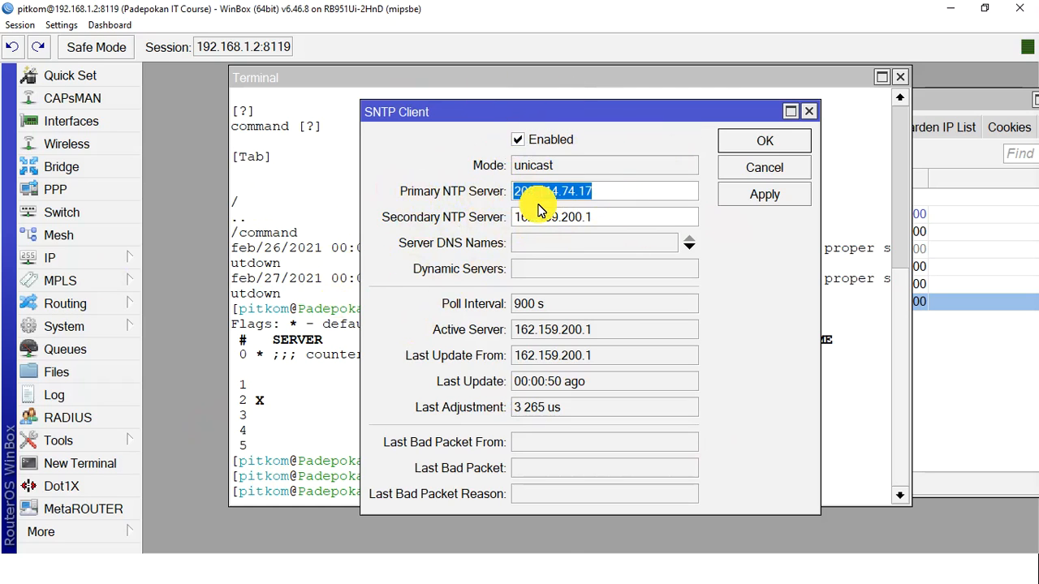
pyautogui.write('id.pool.ntp.org')
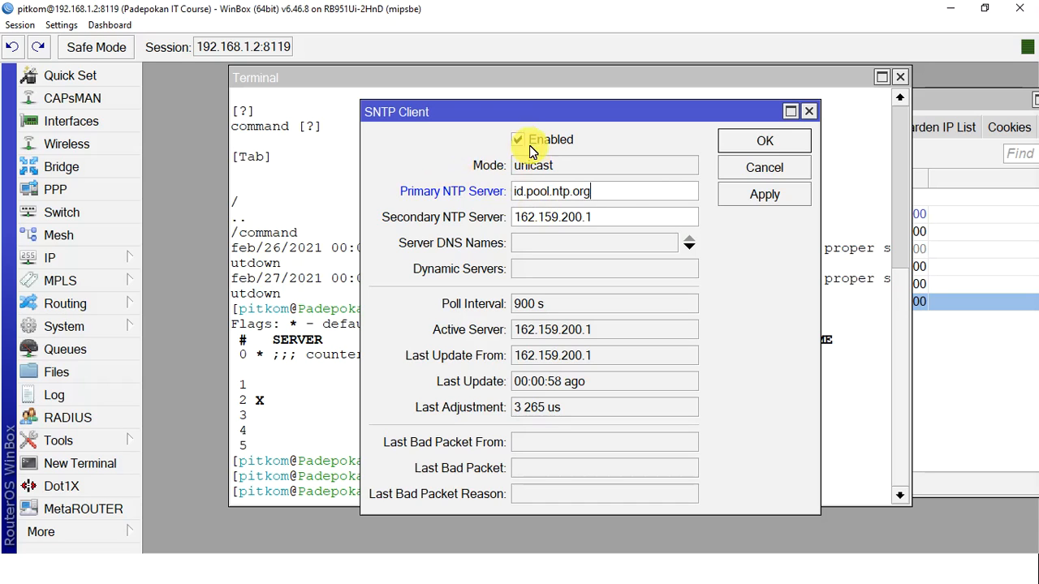
pyautogui.click(765, 194)
pyautogui.click(778, 142)
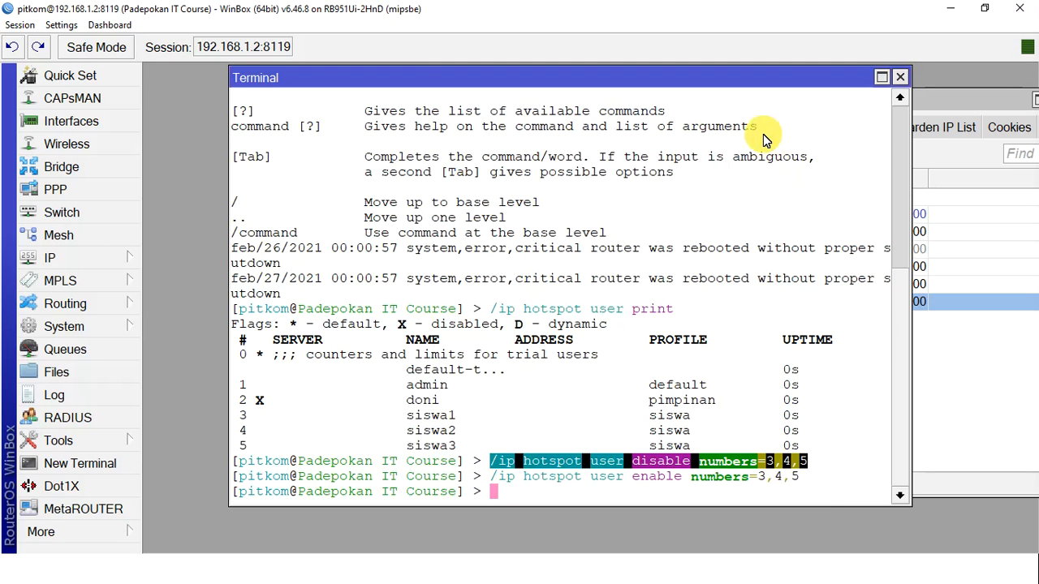
# Start a new system scheduler entry and name it nonaktif-siswa
pyautogui.click(88, 327)
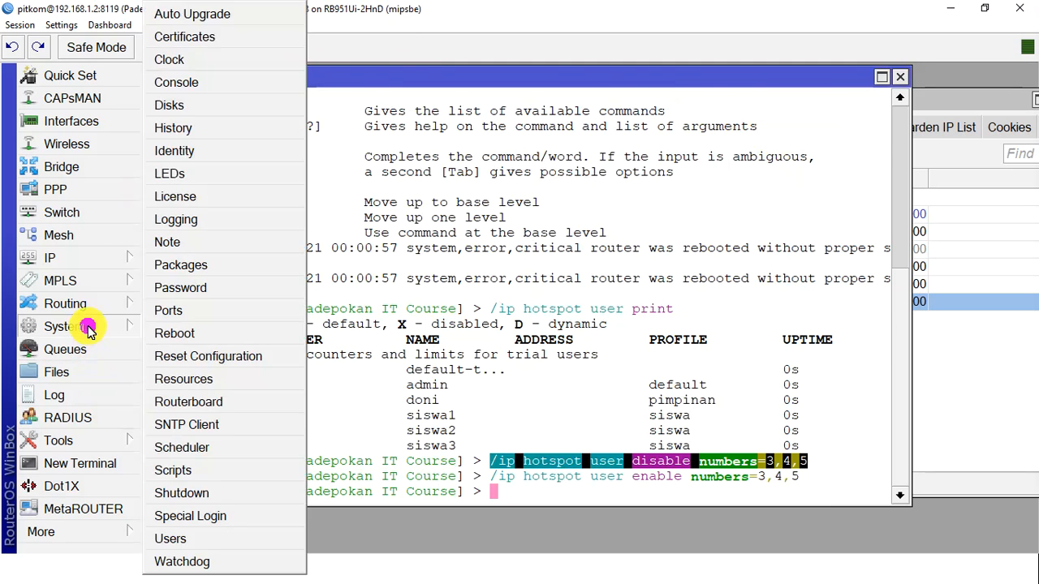
pyautogui.click(203, 449)
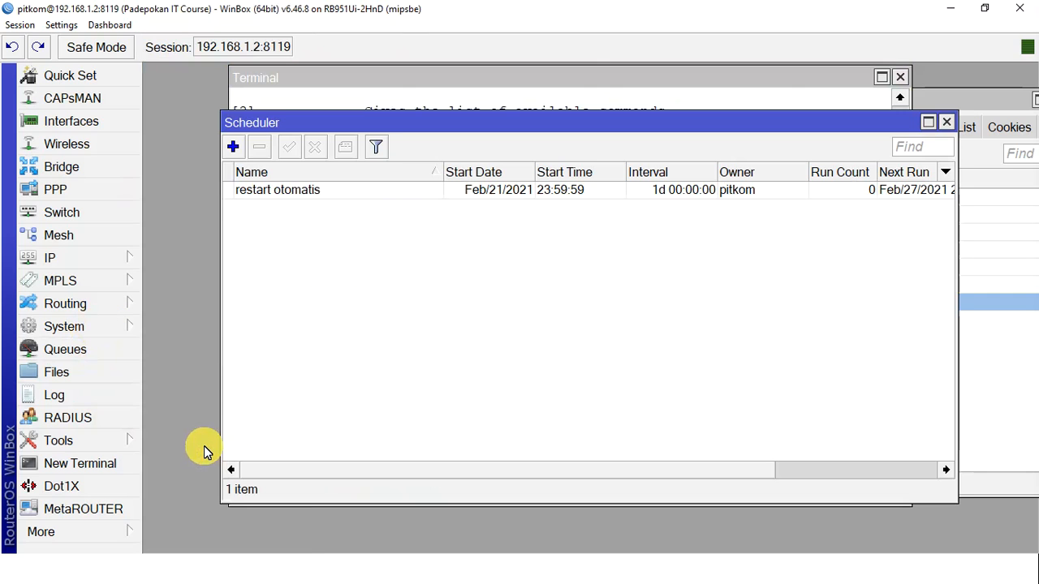
pyautogui.click(233, 146)
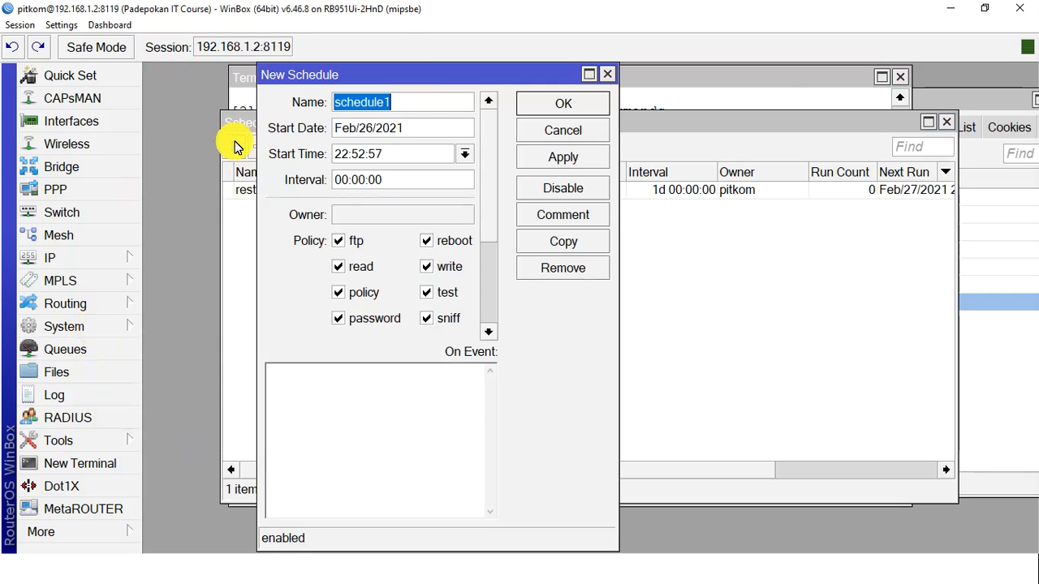
pyautogui.moveTo(426, 78); pyautogui.dragTo(576, 221)
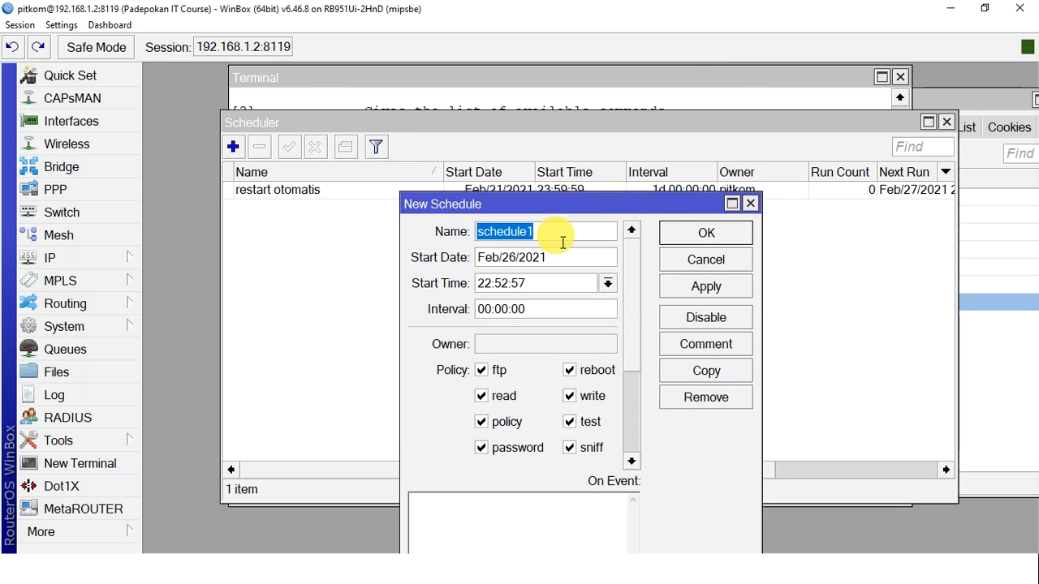
pyautogui.write('nonaktif-siswa')
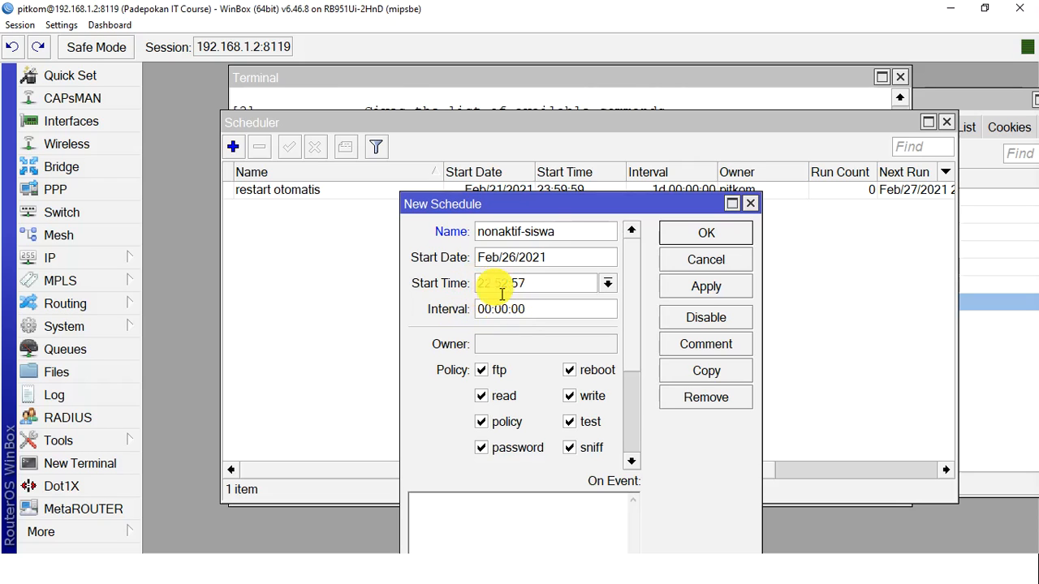
# Set the nonaktif-siswa schedule's start time to 18:00:01 and its repeat interval to 1d
pyautogui.press('BackSpace')
pyautogui.press('BackSpace')
pyautogui.press('BackSpace')
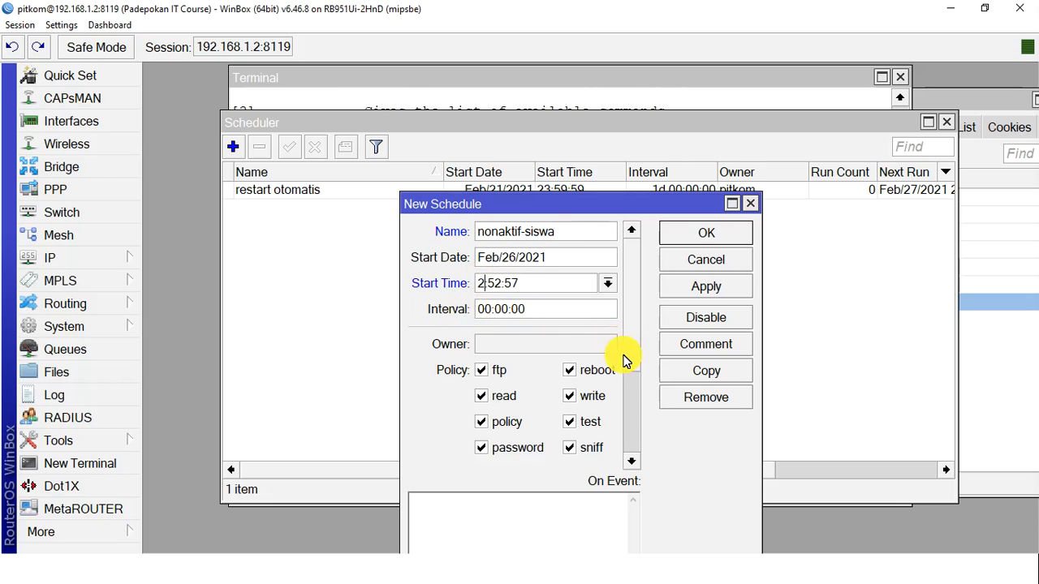
pyautogui.write('18')
pyautogui.press('Delete')
pyautogui.press('Delete')
pyautogui.press('Delete')
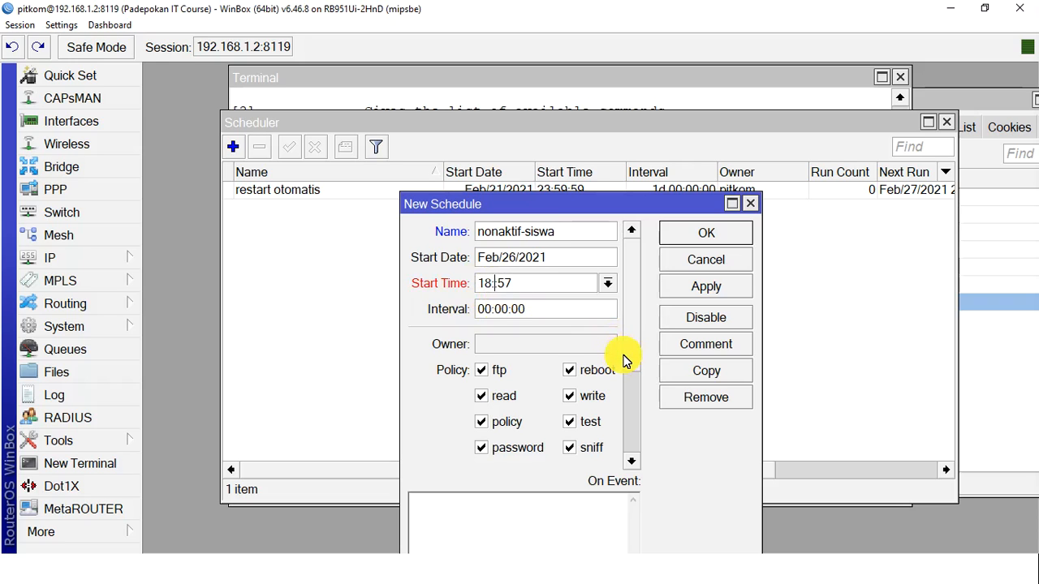
pyautogui.write(':00')
pyautogui.press('BackSpace')
pyautogui.click(485, 312)
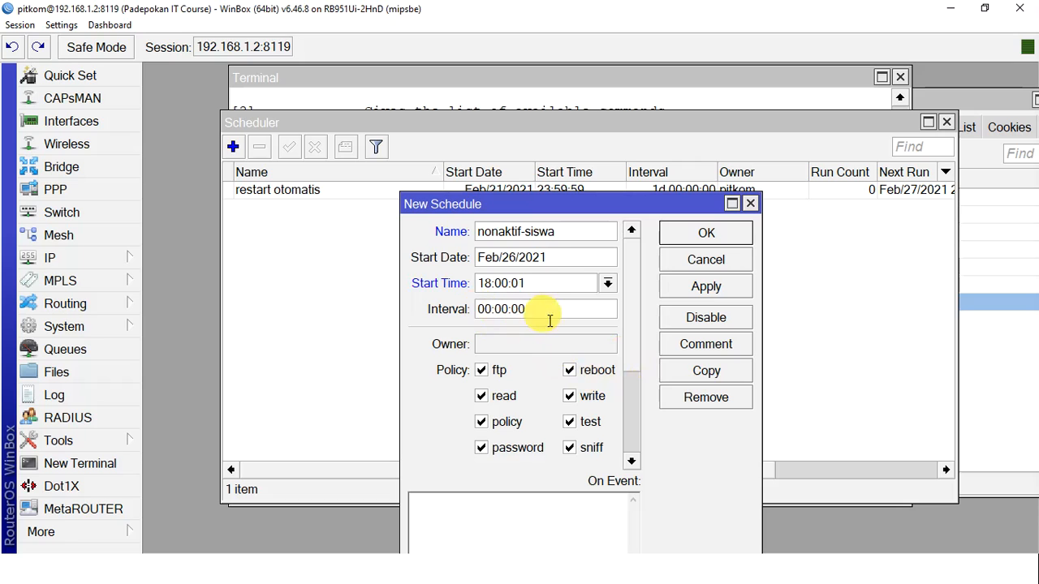
pyautogui.write('1d')
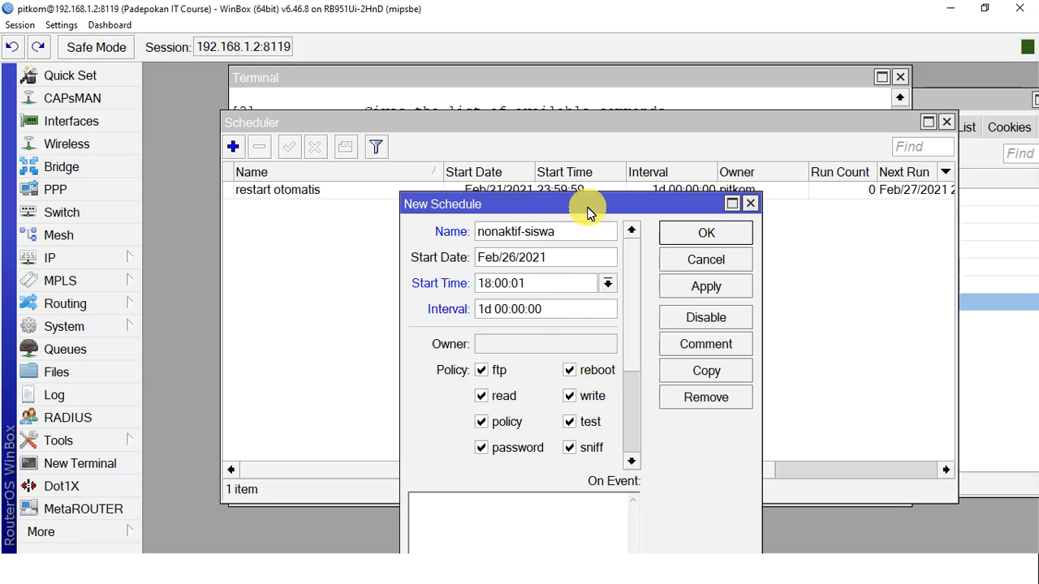
# Paste the copied /ip hotspot user disable numbers=3,4,5 command as the schedule's On Event script and save the schedule
pyautogui.moveTo(589, 208); pyautogui.dragTo(600, 118)
pyautogui.click(477, 441)
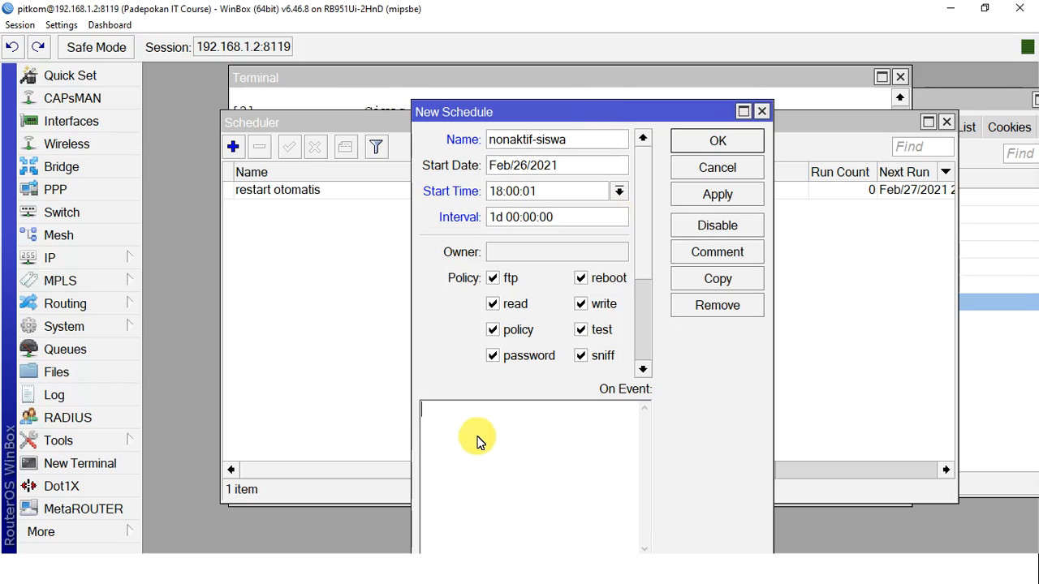
pyautogui.hotkey('ctrl', 'v')
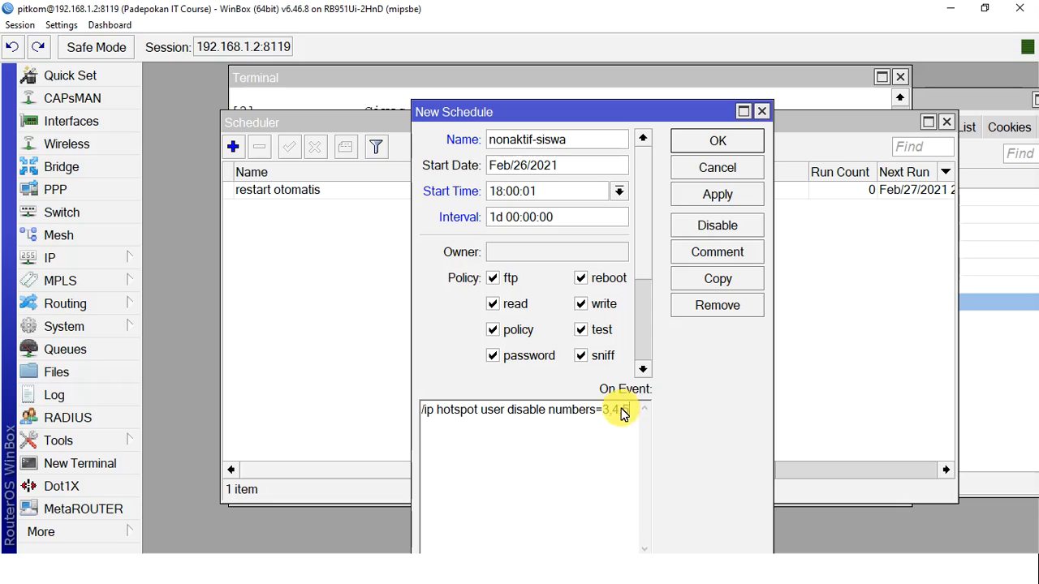
pyautogui.click(724, 200)
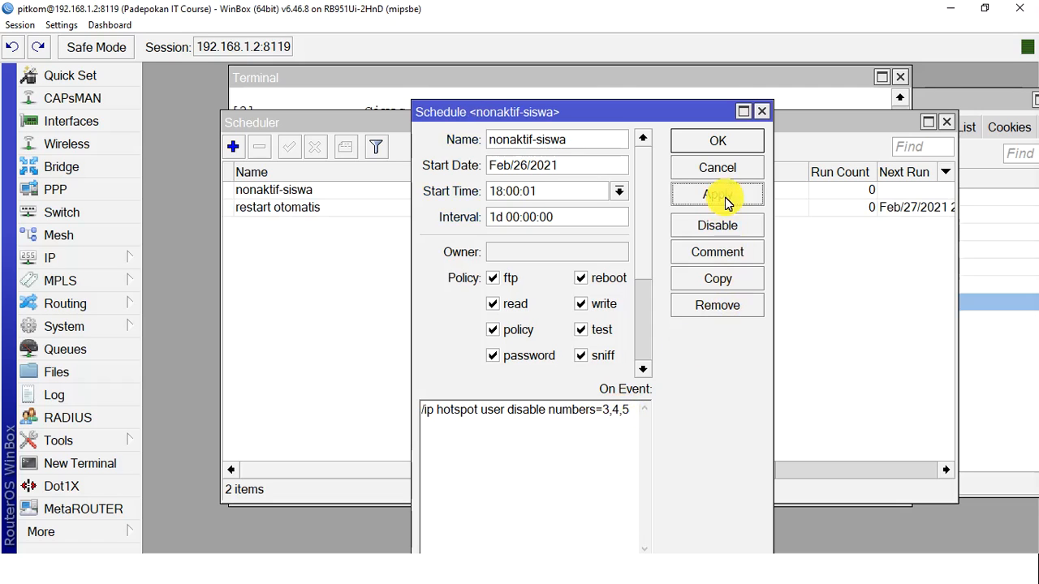
pyautogui.click(734, 143)
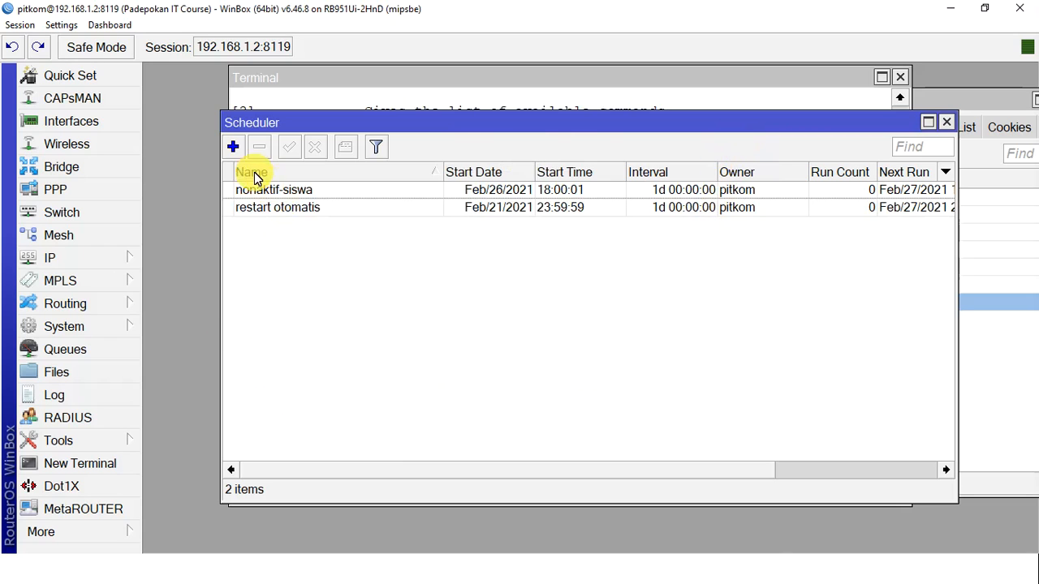
# Start a new scheduler entry named aktif with start time 07:00:00 and a repeat interval of 1d
pyautogui.click(233, 146)
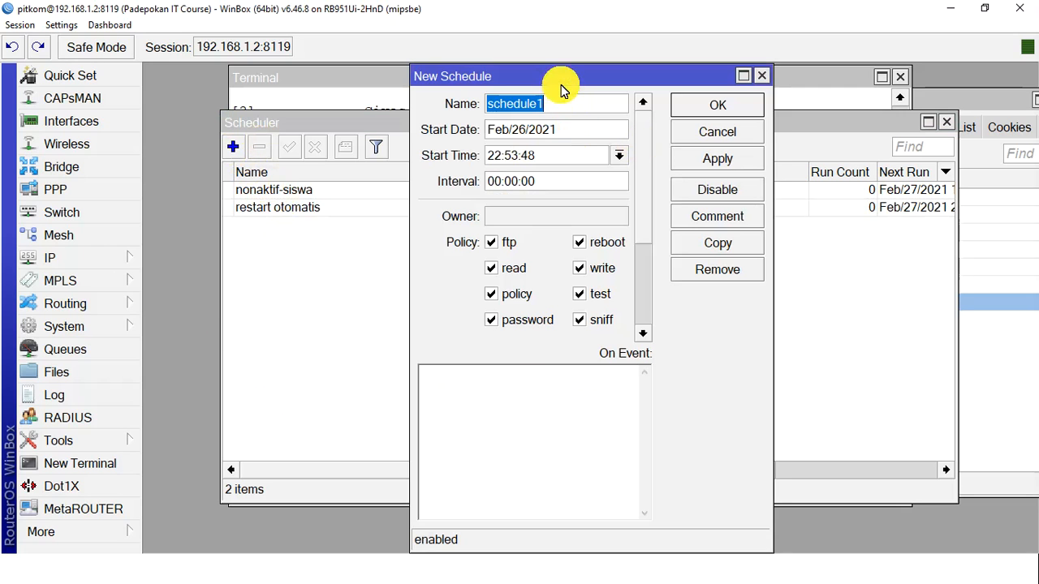
pyautogui.write('aktif')
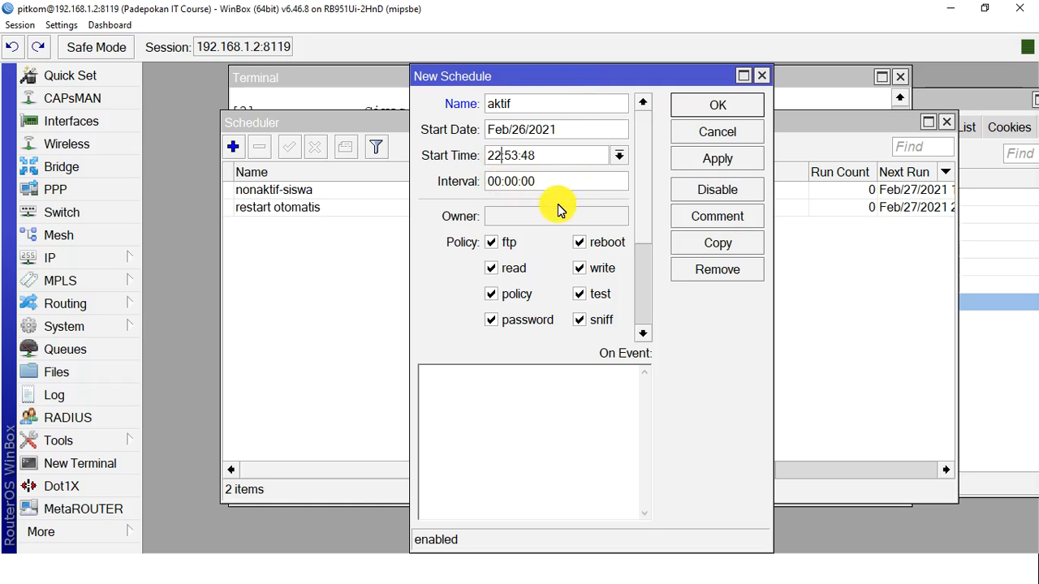
pyautogui.press('BackSpace')
pyautogui.press('BackSpace')
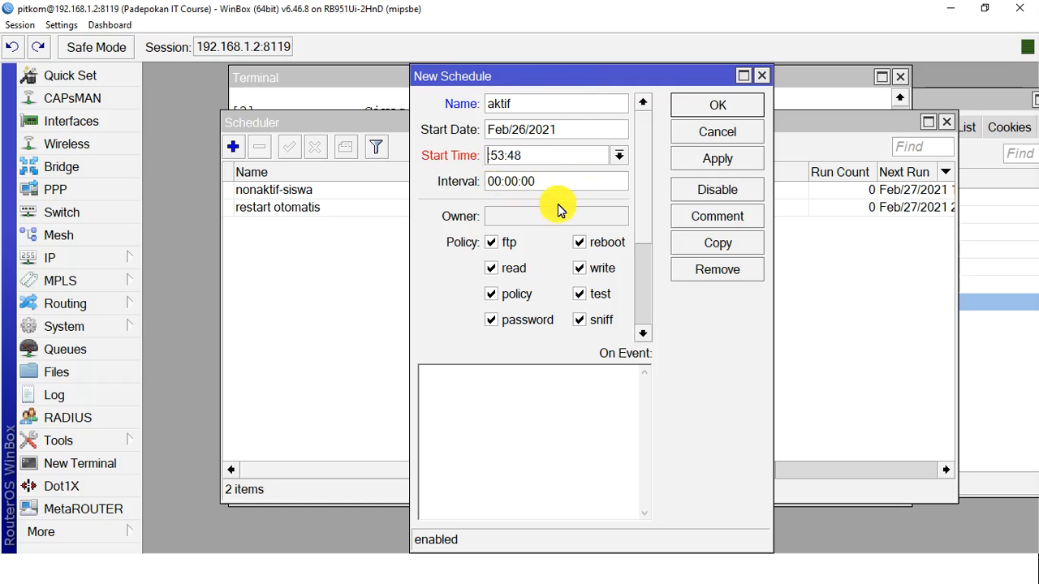
pyautogui.write('07')
pyautogui.press('Delete')
pyautogui.press('BackSpace')
pyautogui.write('00')
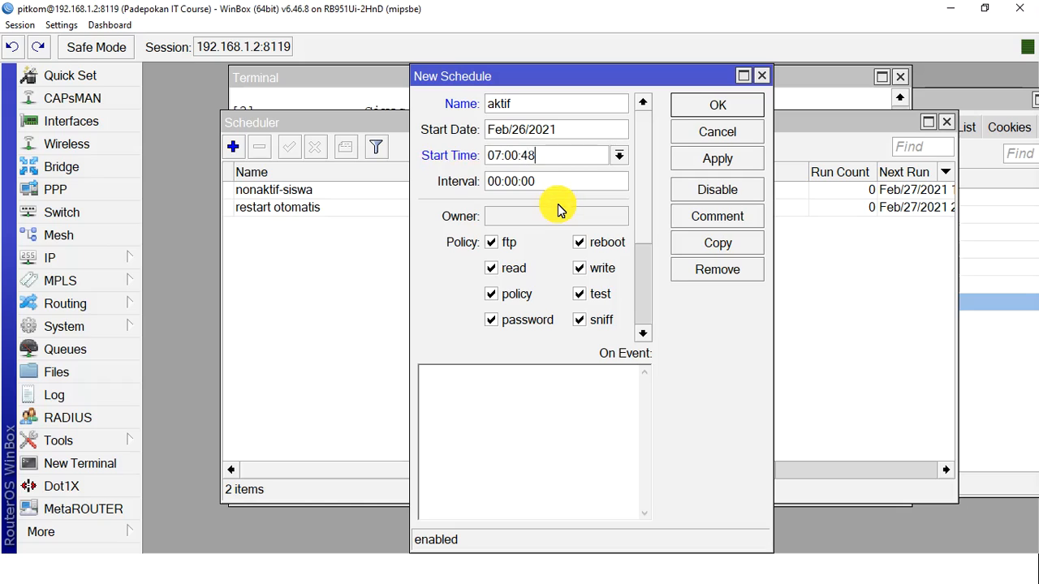
pyautogui.press('Delete')
pyautogui.press('Delete')
pyautogui.write('00')
pyautogui.click(493, 183)
pyautogui.write('1d')
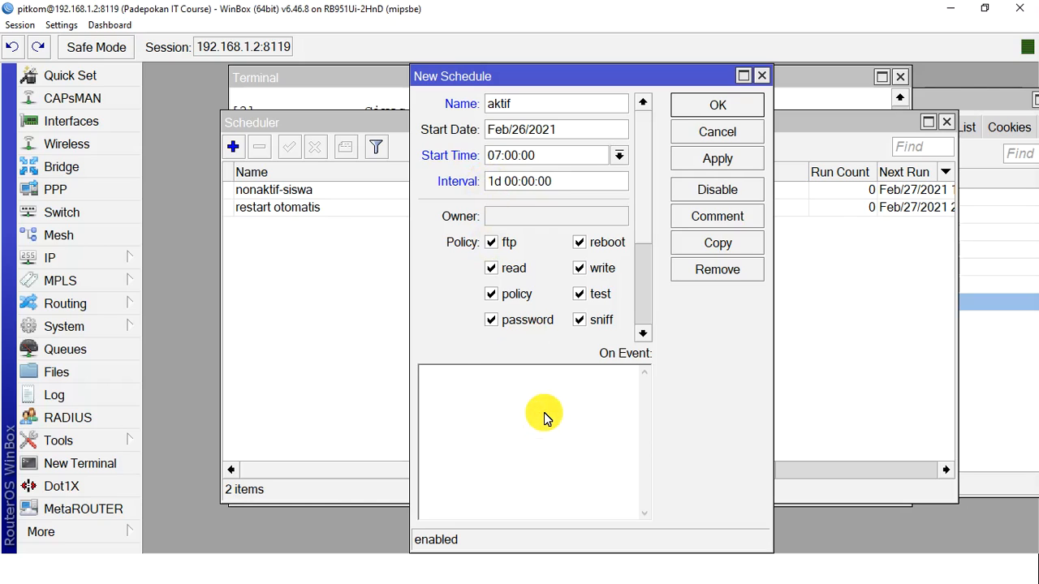
# Enter /ip hotspot user enable numbers=3,4,5 as the aktif schedule's On Event script and save the schedule
pyautogui.write('/ip hotspot user disable numbers=3,4,5')
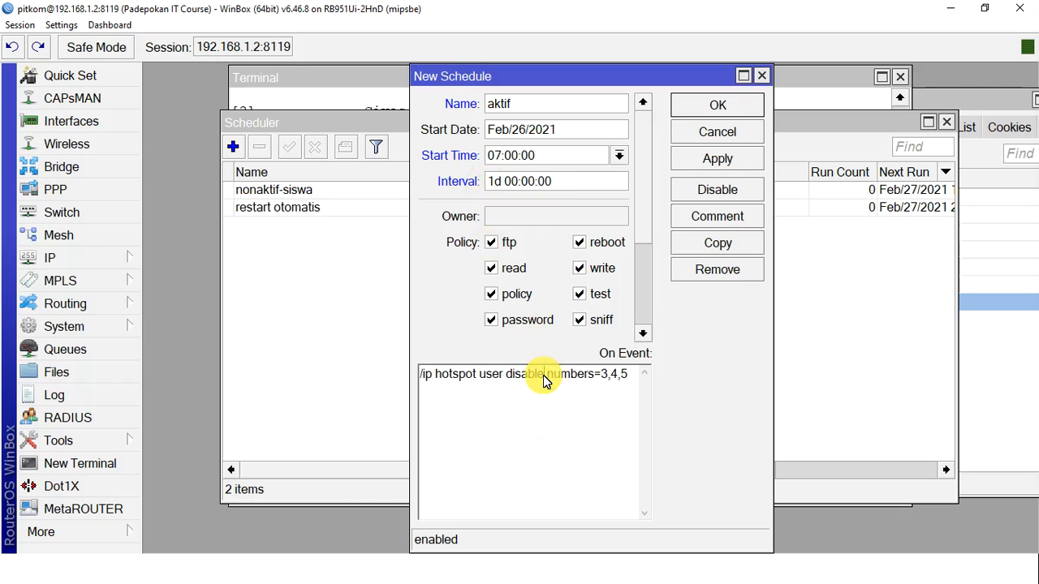
pyautogui.press('BackSpace')
pyautogui.press('BackSpace')
pyautogui.press('BackSpace')
pyautogui.press('BackSpace')
pyautogui.press('BackSpace')
pyautogui.press('BackSpace')
pyautogui.press('BackSpace')
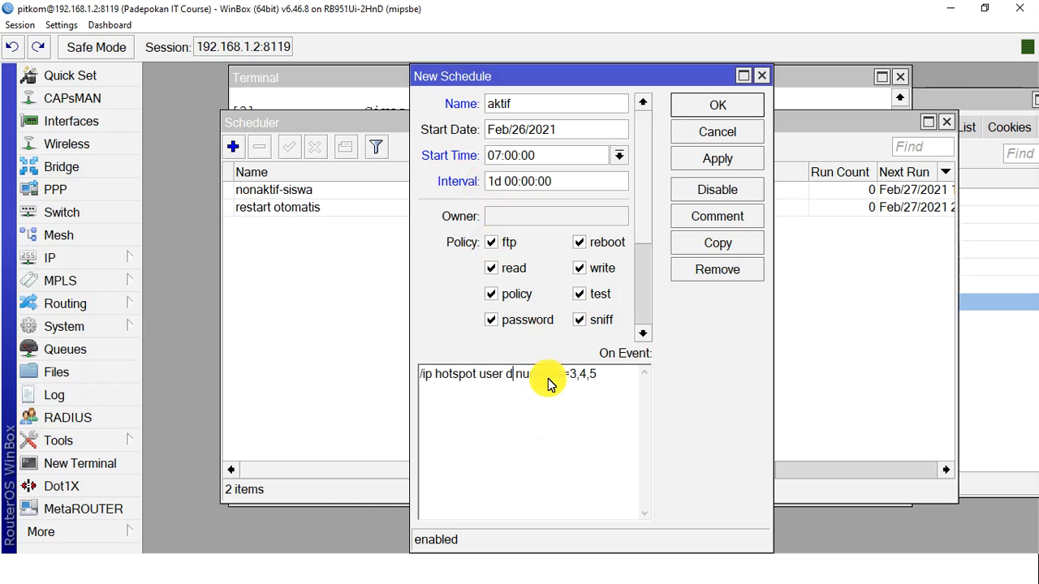
pyautogui.write('enable')
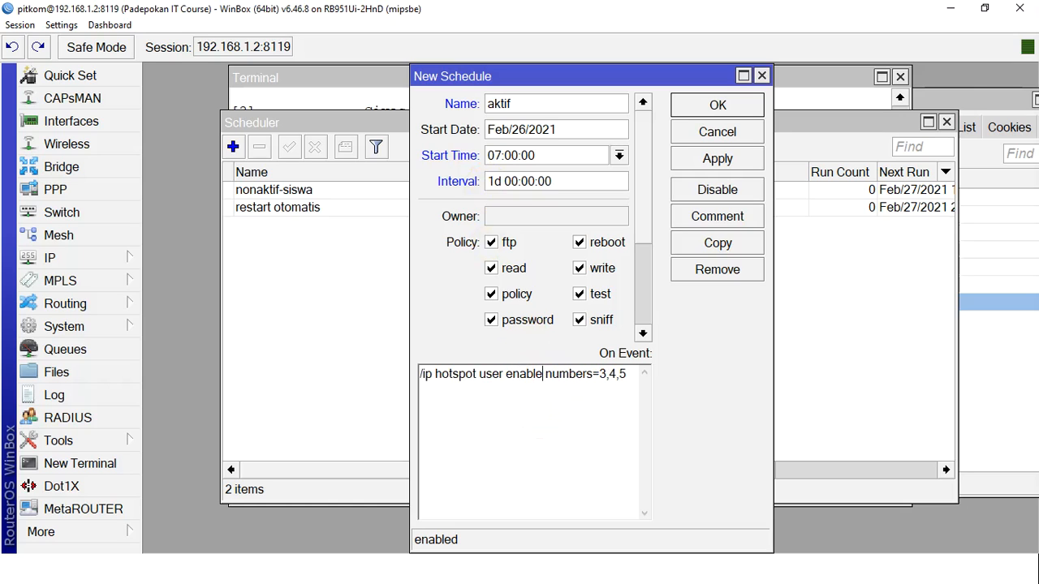
pyautogui.click(731, 161)
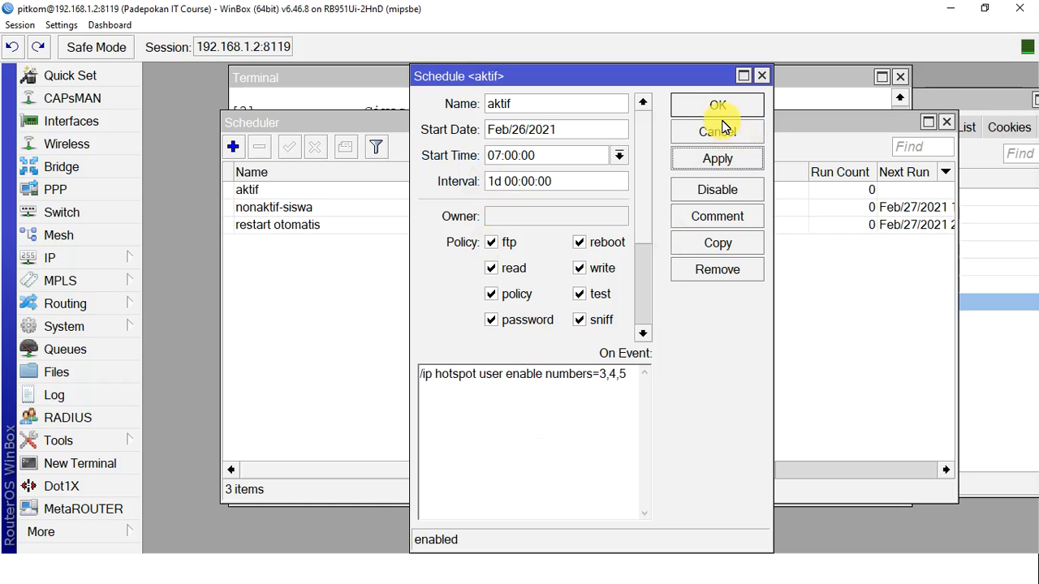
pyautogui.click(718, 109)
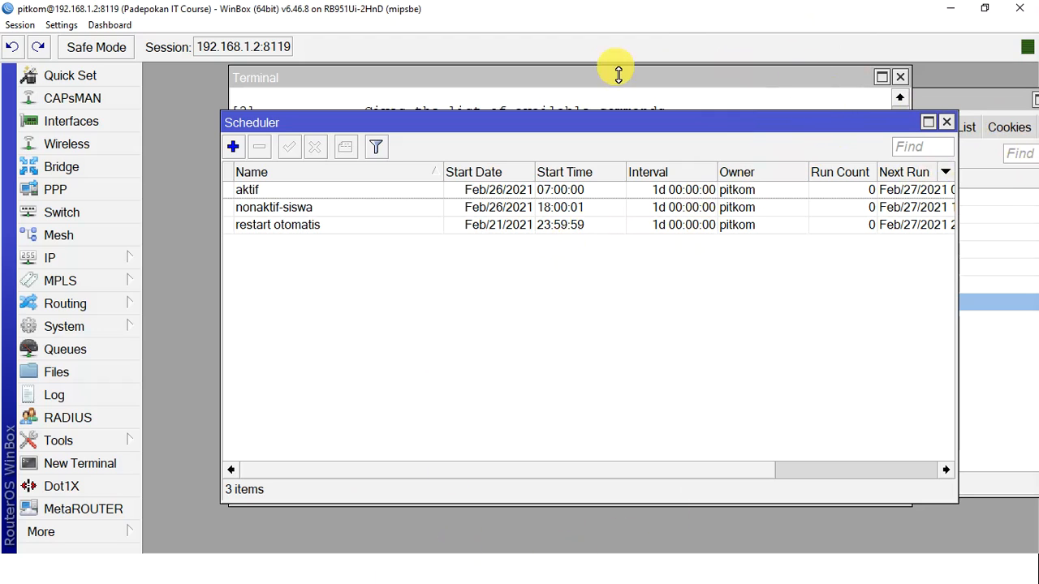
# Review the start times of the nonaktif-siswa and aktif schedules, widening the Start Date column
pyautogui.click(577, 212)
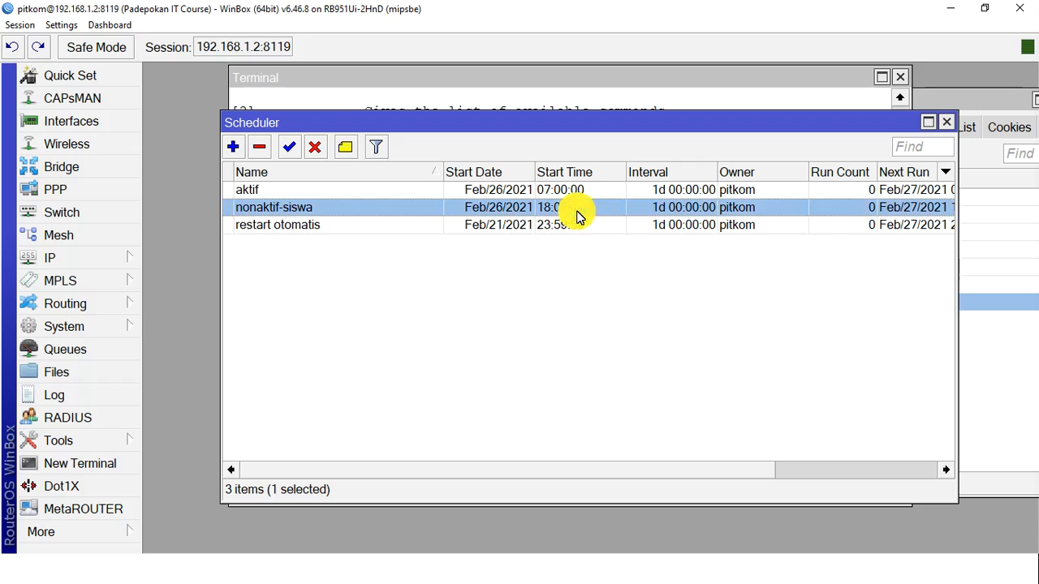
pyautogui.click(585, 192)
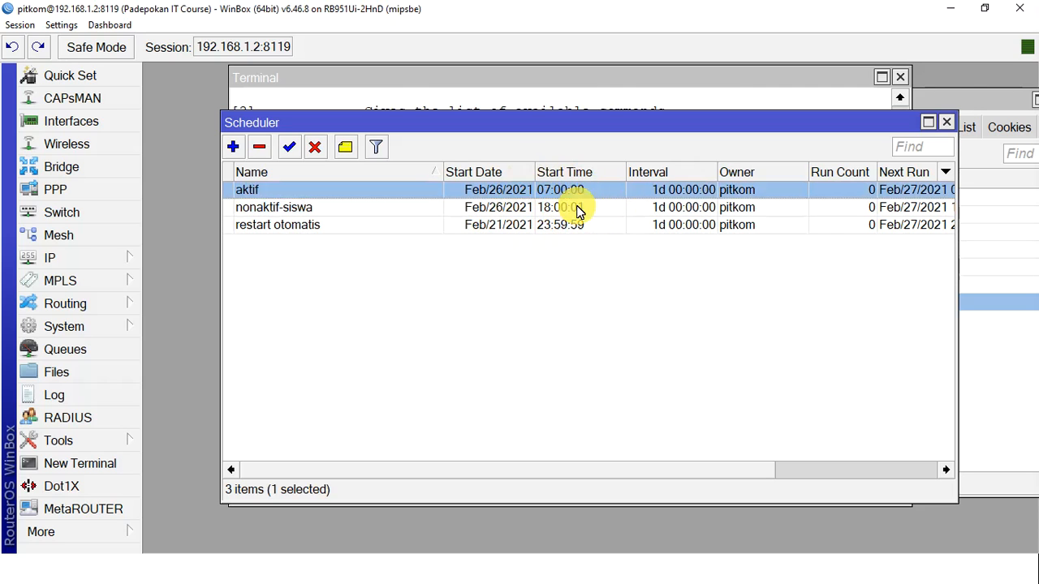
pyautogui.moveTo(538, 172); pyautogui.dragTo(566, 172)
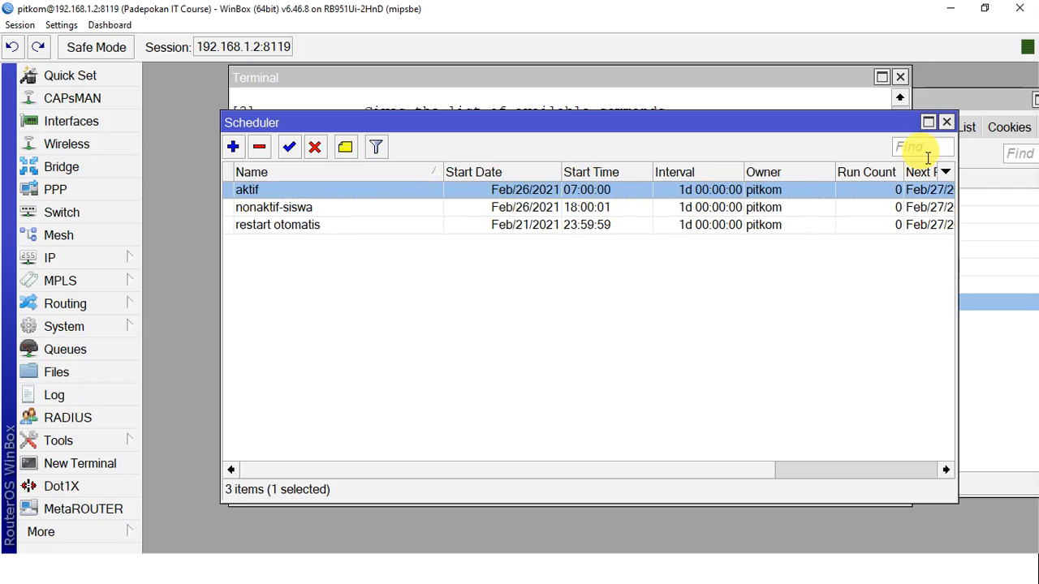
# Switch to the running PowerPoint slide show, advance past its Konfigurasi (2) slide and exit the show
pyautogui.press('super')
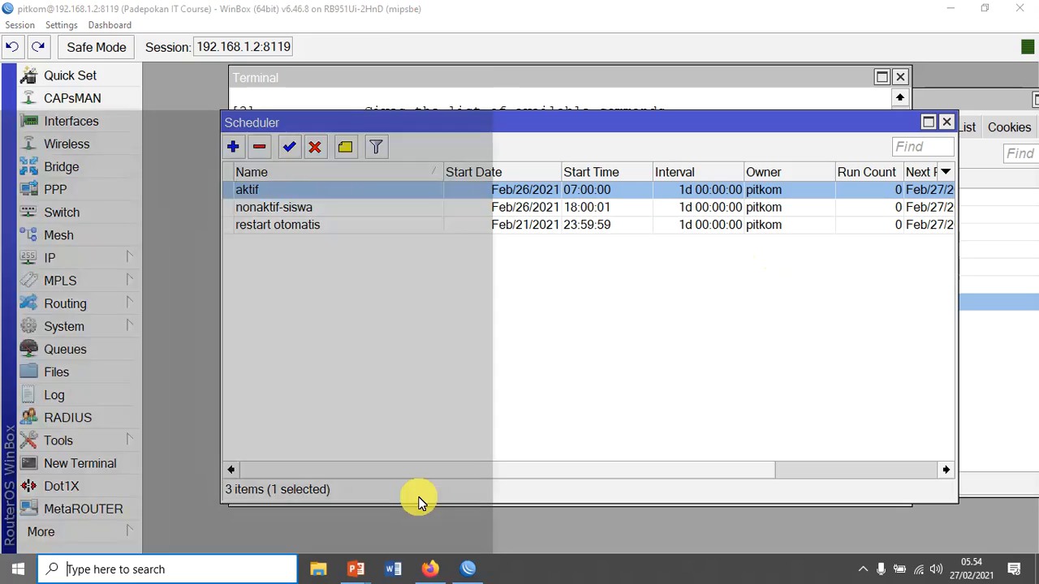
pyautogui.moveTo(365, 572)
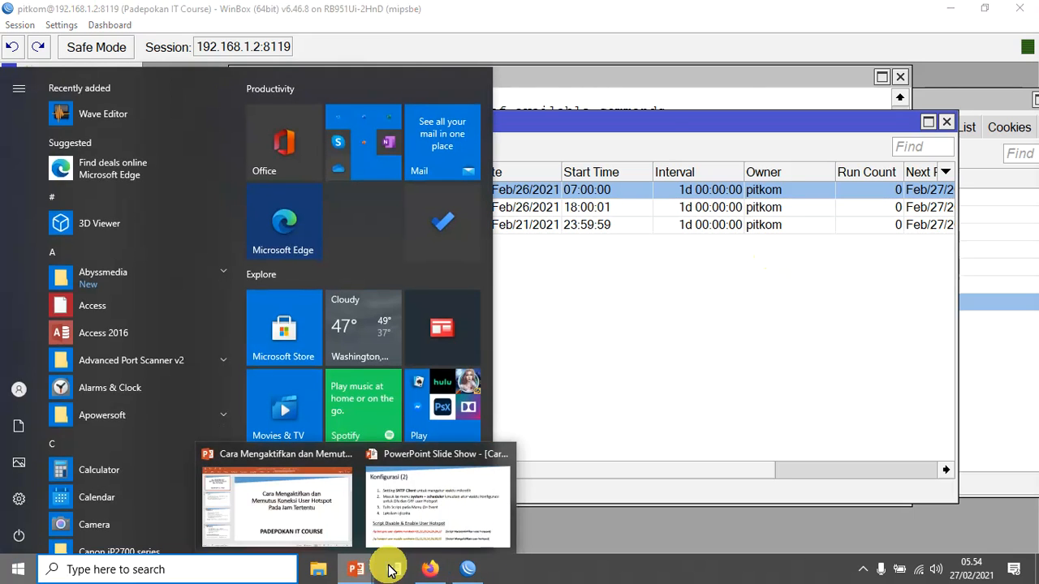
pyautogui.click(478, 508)
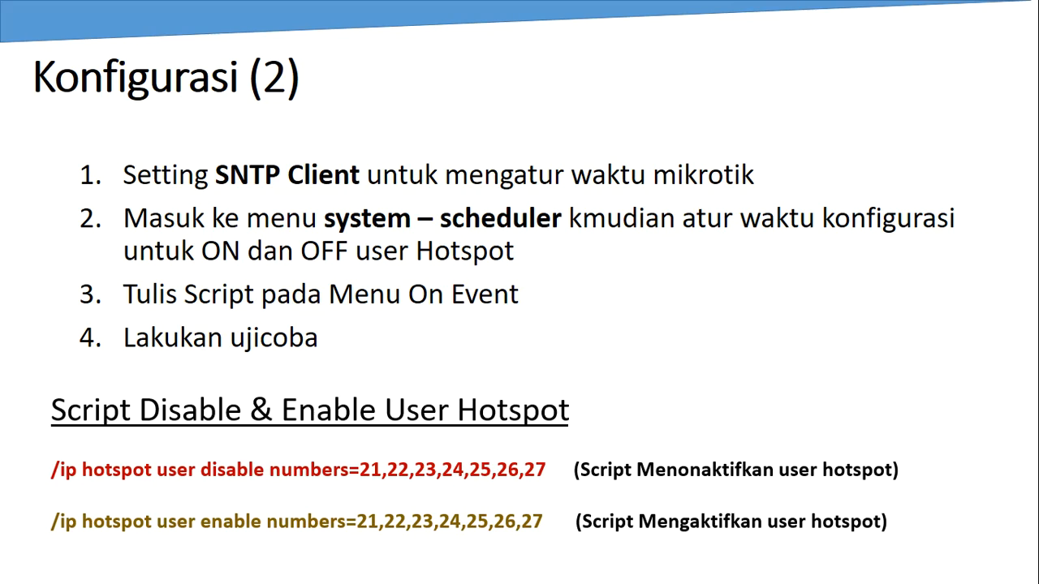
pyautogui.press('Right')
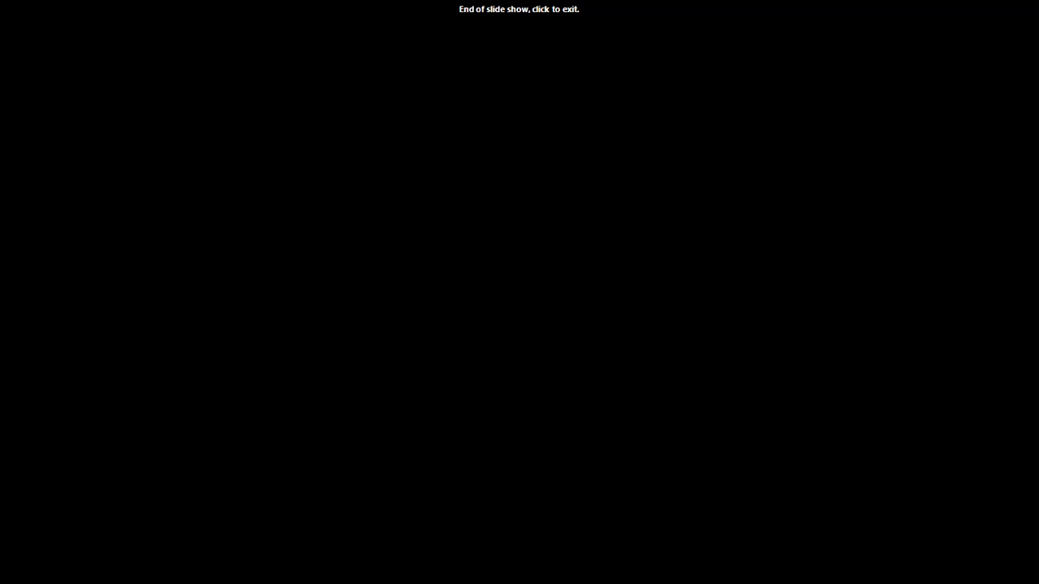
pyautogui.click(841, 394)
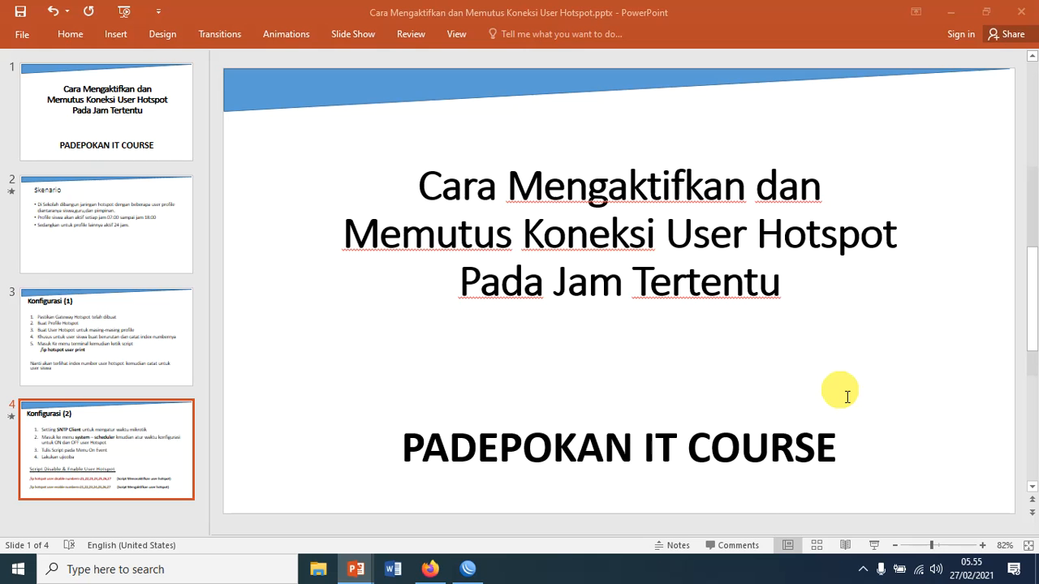